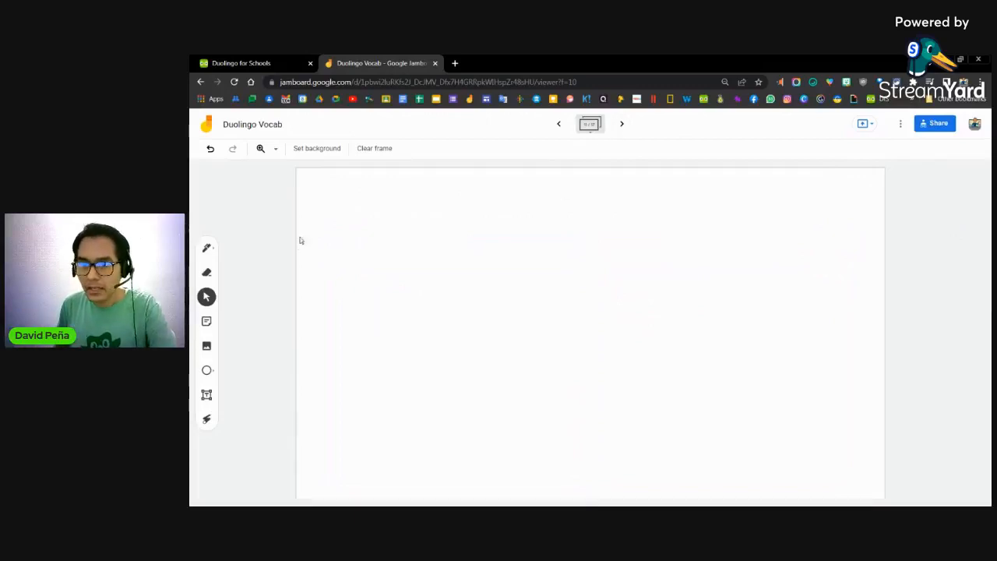
Step: Add a yellow sticky note reading "Please add a sentence with the word "tea" correctly." to the blank frame
{"action": "left_click", "coordinate": [204, 323]}
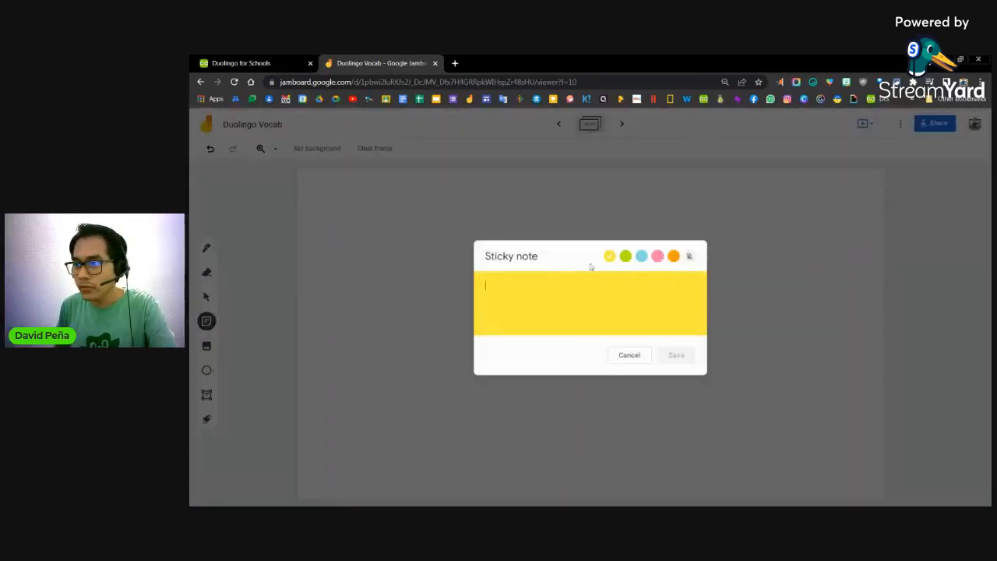
{"action": "type", "text": "Pl"}
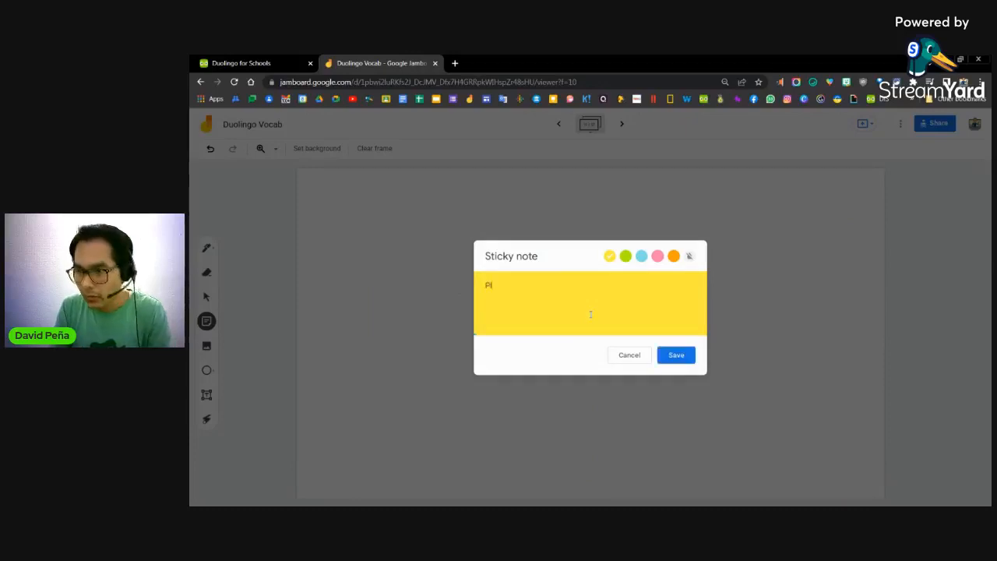
{"action": "type", "text": "esae"}
{"action": "key", "text": "BackSpace"}
{"action": "key", "text": "BackSpace"}
{"action": "key", "text": "BackSpace"}
{"action": "type", "text": "ase"}
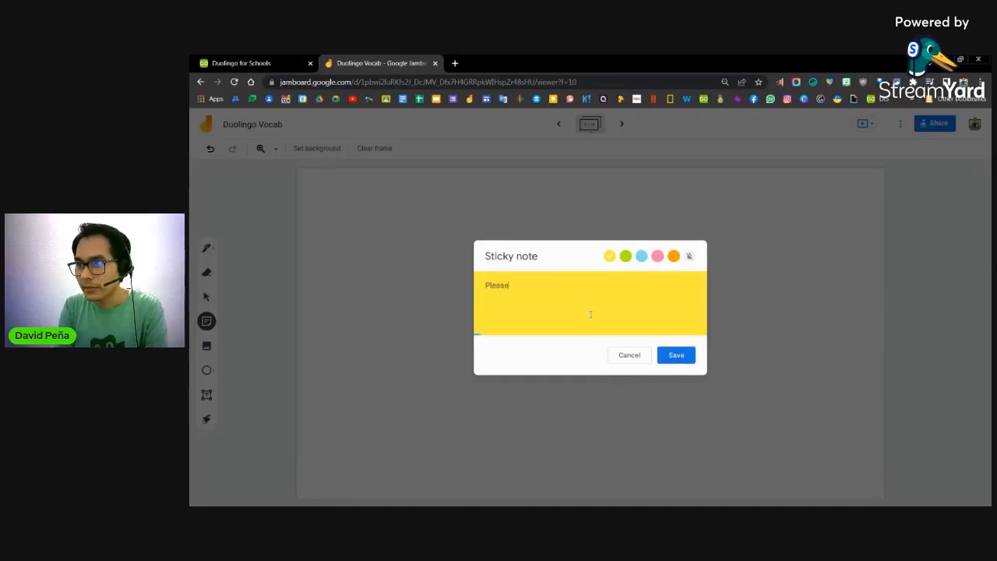
{"action": "type", "text": " add a"}
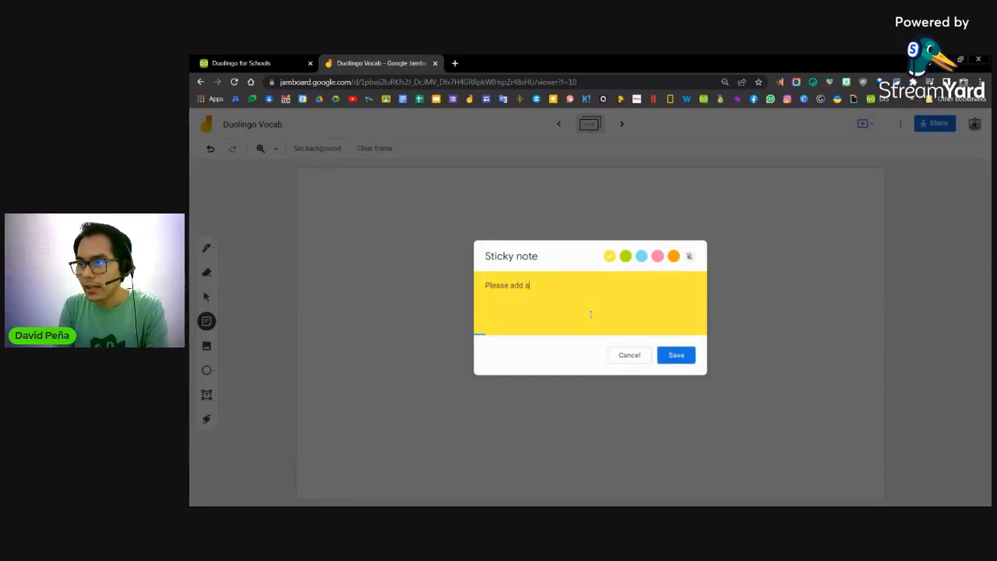
{"action": "type", "text": " sente"}
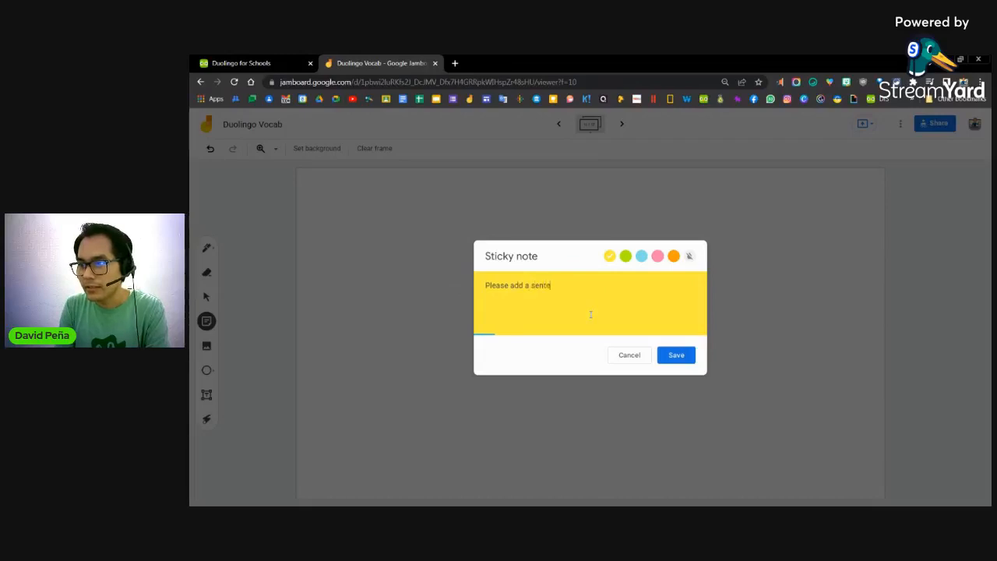
{"action": "type", "text": "ce with"}
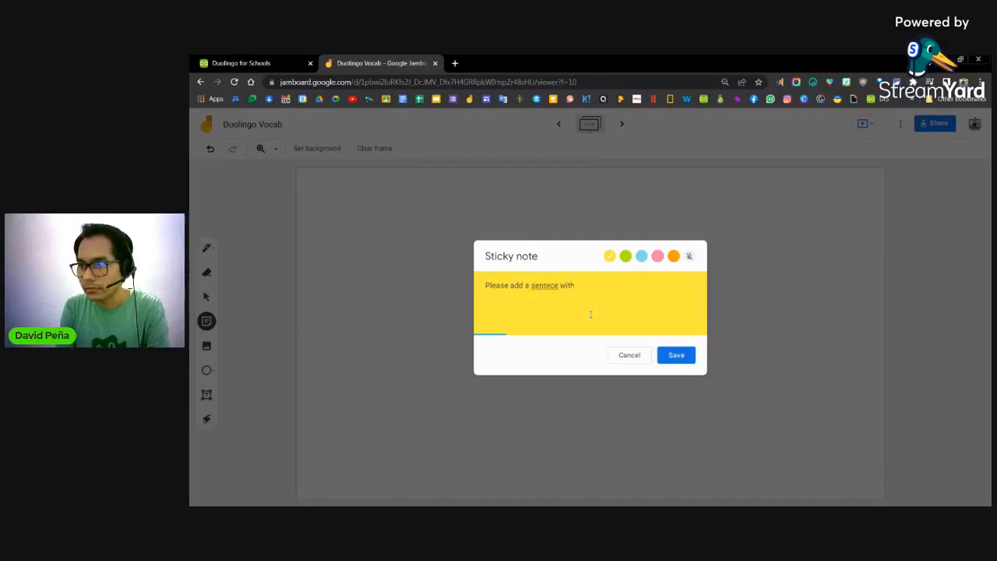
{"action": "key", "text": "BackSpace"}
{"action": "key", "text": "BackSpace"}
{"action": "key", "text": "BackSpace"}
{"action": "key", "text": "BackSpace"}
{"action": "key", "text": "BackSpace"}
{"action": "key", "text": "BackSpace"}
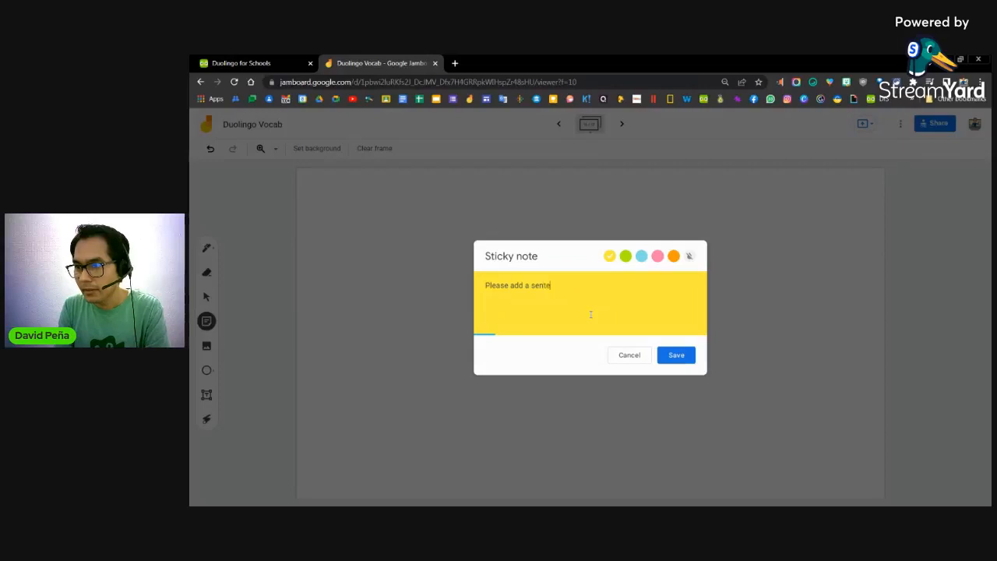
{"action": "type", "text": "tence with the"}
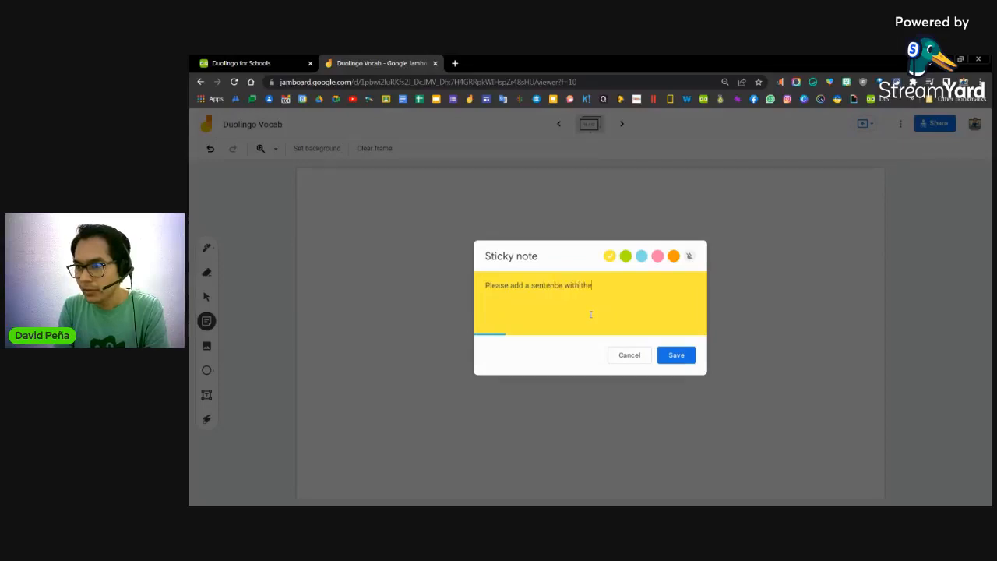
{"action": "type", "text": " word \"tea\" correc"}
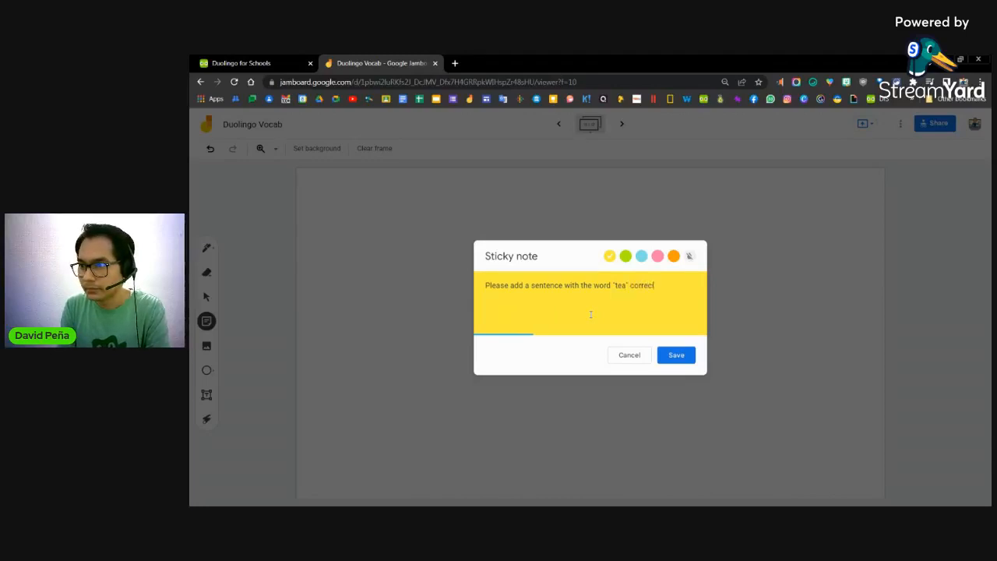
{"action": "type", "text": "tly."}
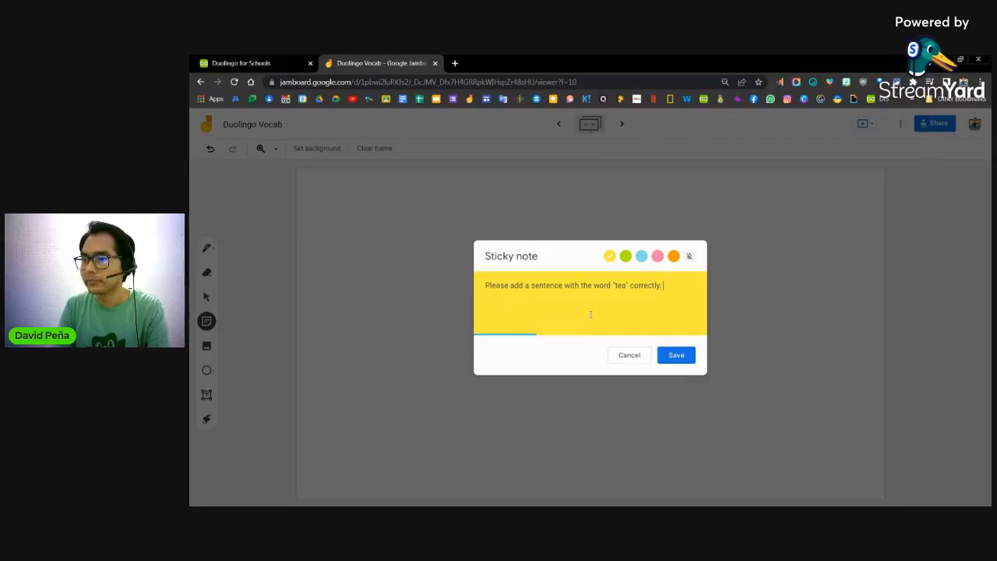
{"action": "left_click", "coordinate": [659, 355]}
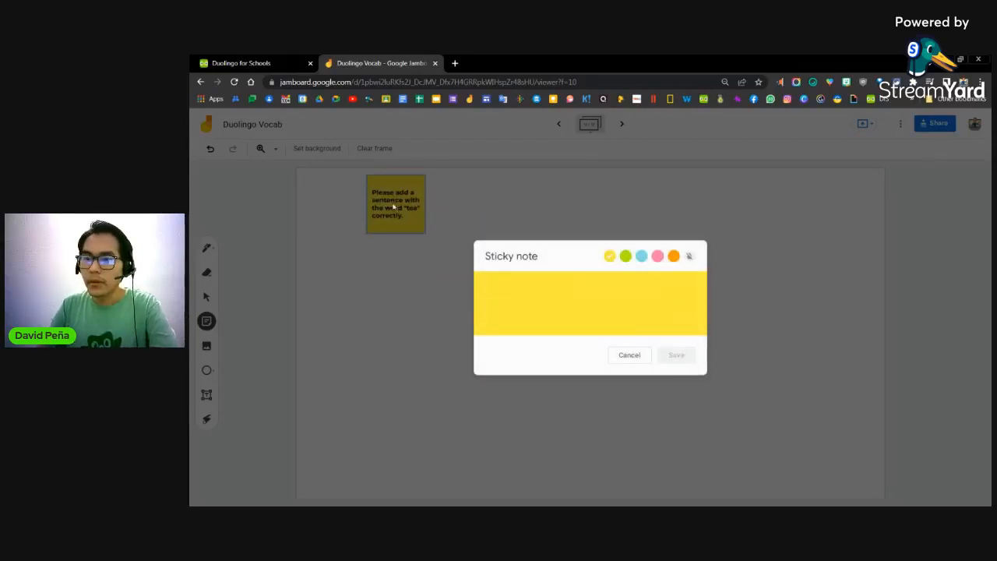
{"action": "left_click", "coordinate": [628, 356]}
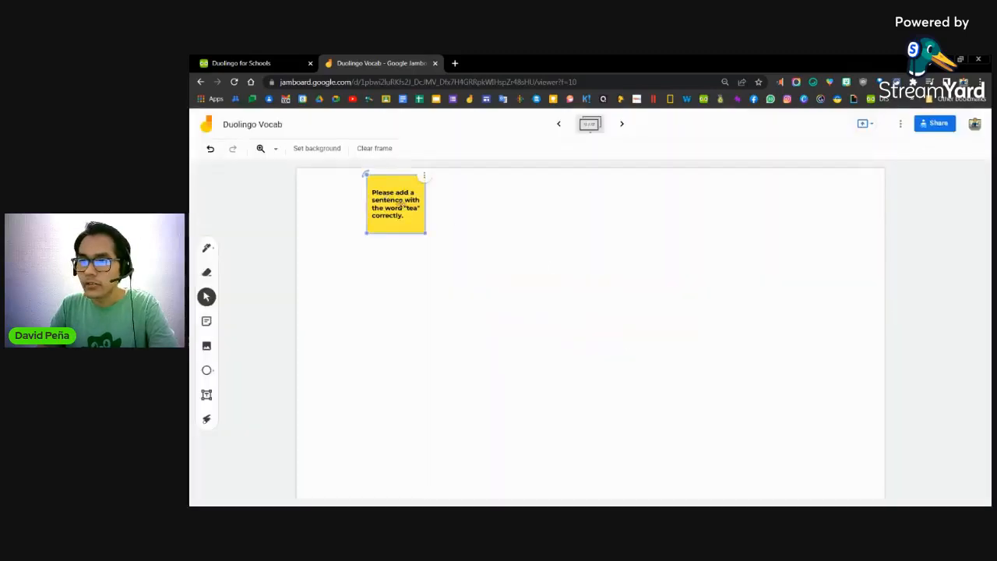
Step: Move the yellow instruction note to the frame's upper-left corner and enlarge it by about a third
{"action": "left_click_drag", "start_coordinate": [385, 197], "coordinate": [325, 199]}
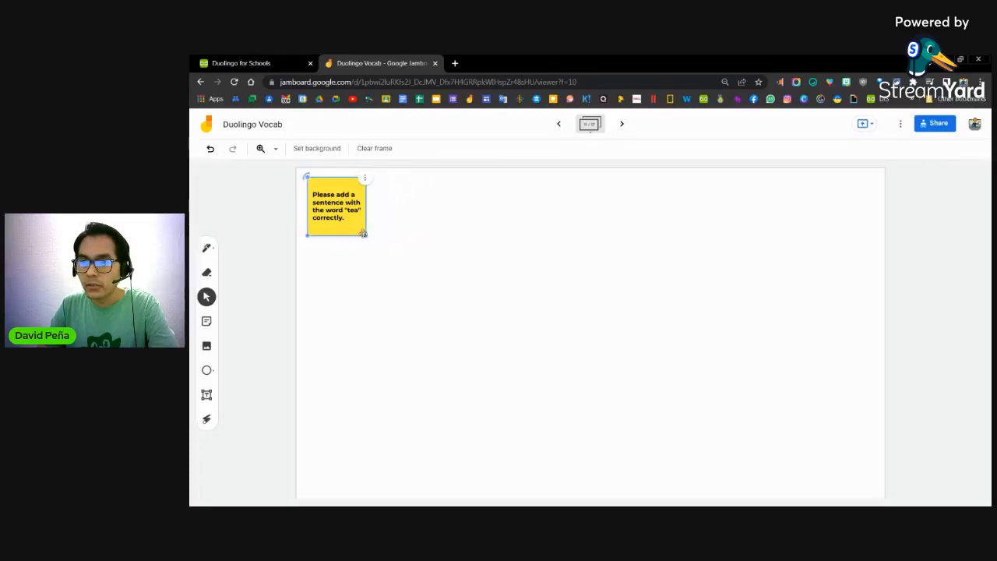
{"action": "left_click_drag", "start_coordinate": [363, 233], "coordinate": [386, 255]}
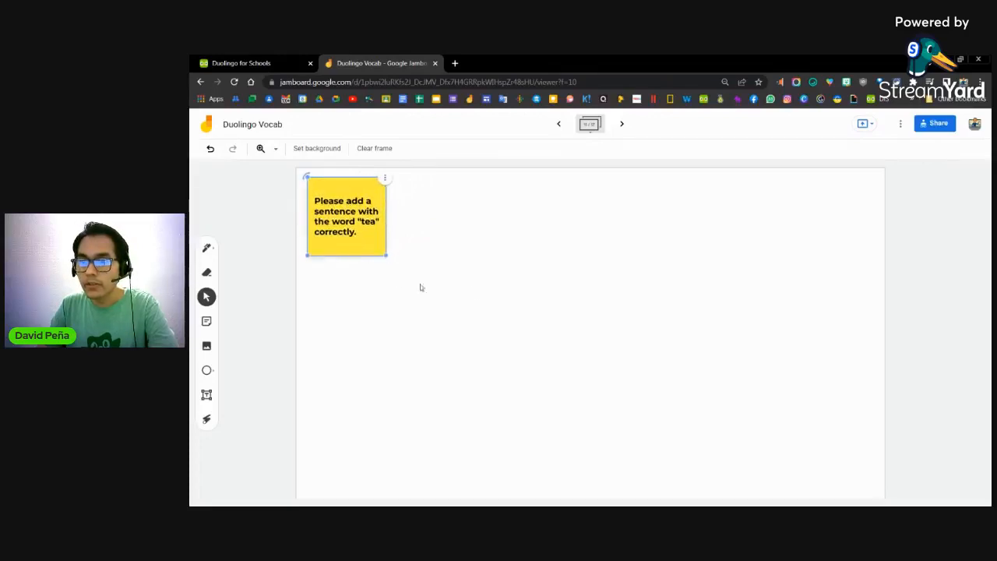
{"action": "left_click", "coordinate": [477, 291]}
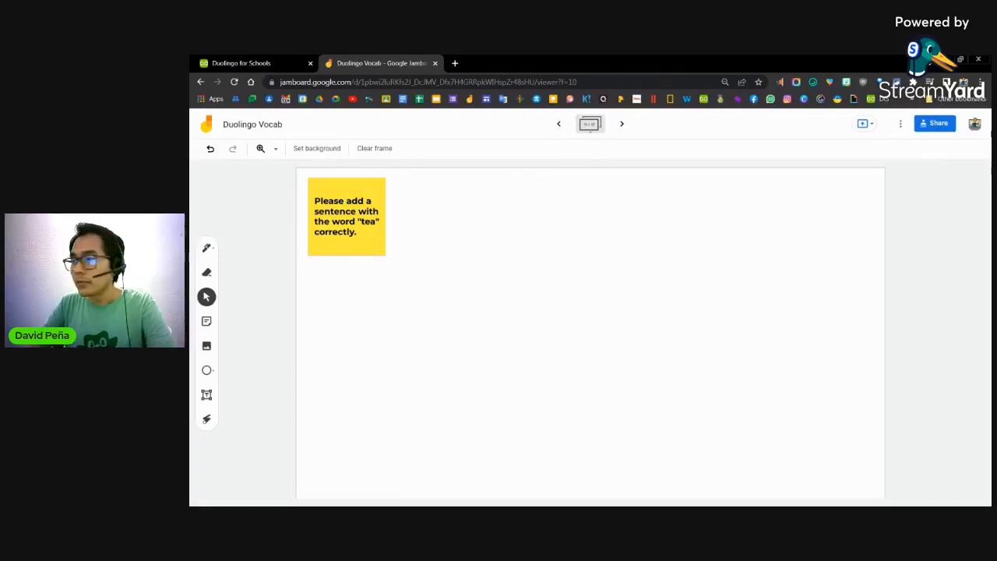
Step: Share the jam with anyone with the link as Editor and copy its link
{"action": "left_click", "coordinate": [922, 130]}
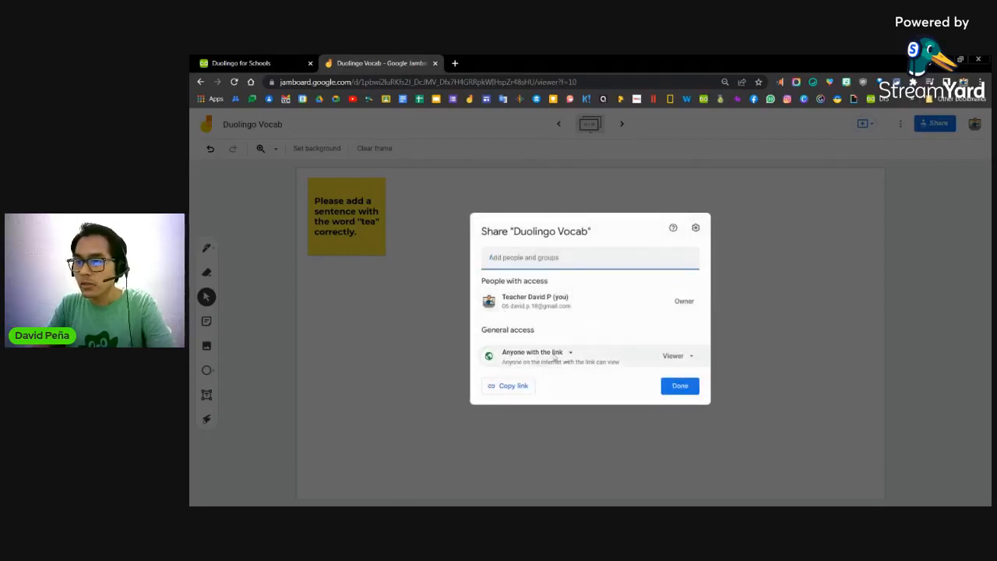
{"action": "left_click", "coordinate": [569, 354]}
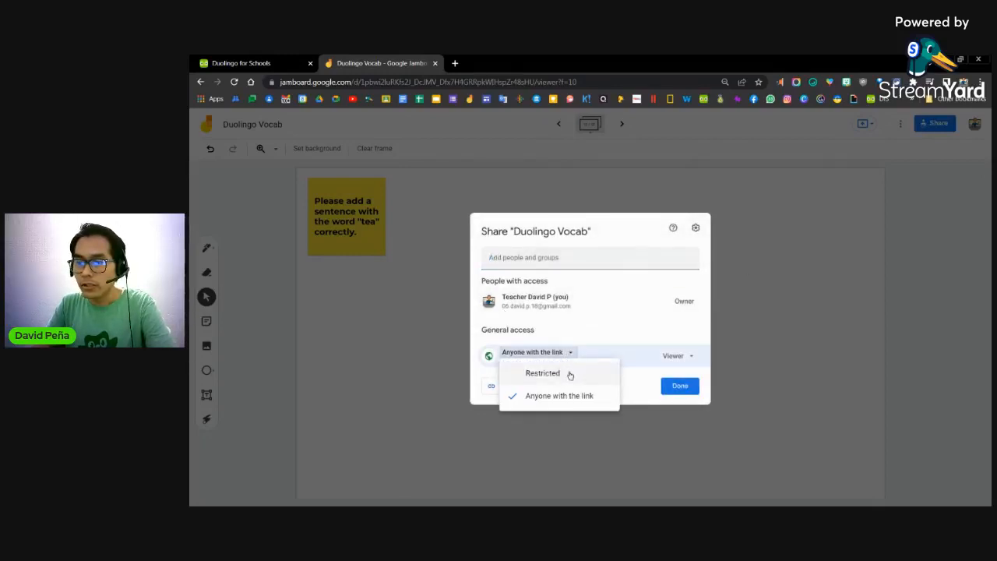
{"action": "left_click", "coordinate": [554, 399]}
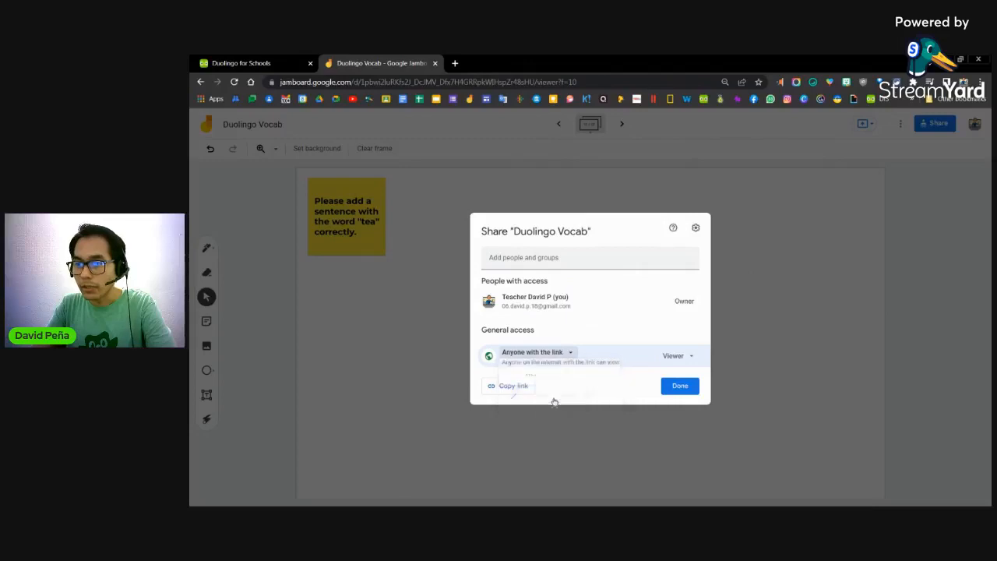
{"action": "left_click", "coordinate": [673, 357]}
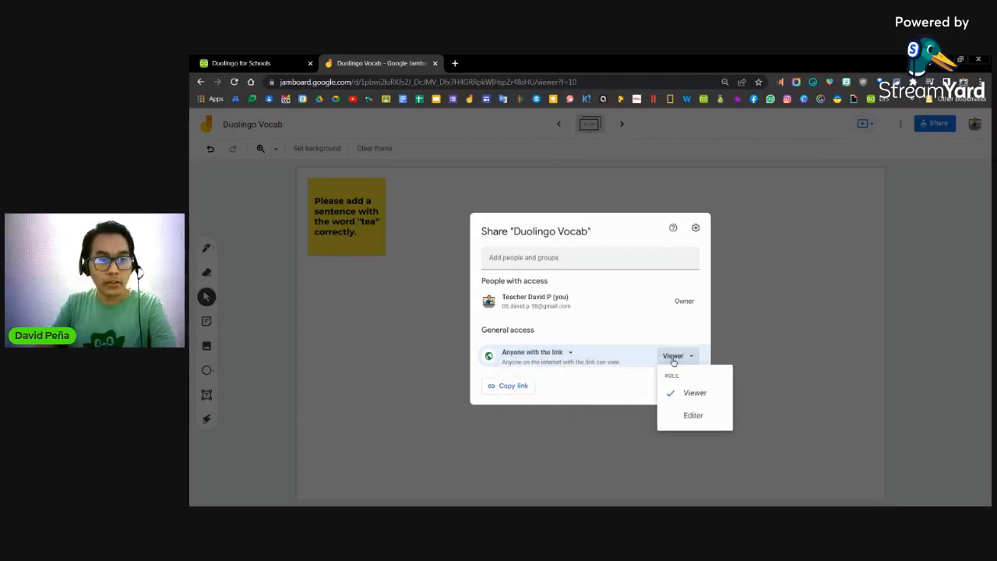
{"action": "left_click", "coordinate": [691, 414]}
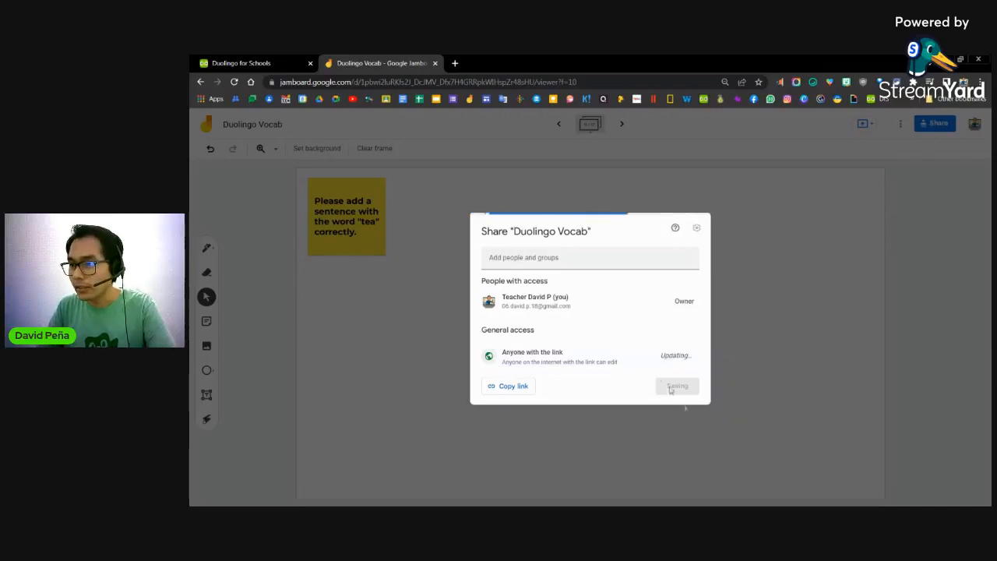
{"action": "left_click", "coordinate": [513, 389]}
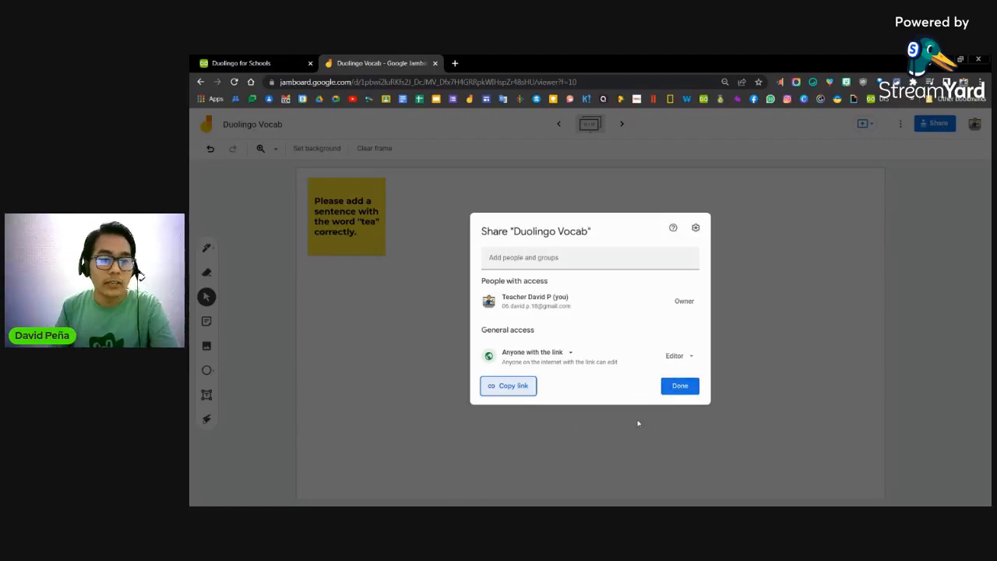
{"action": "left_click", "coordinate": [763, 372]}
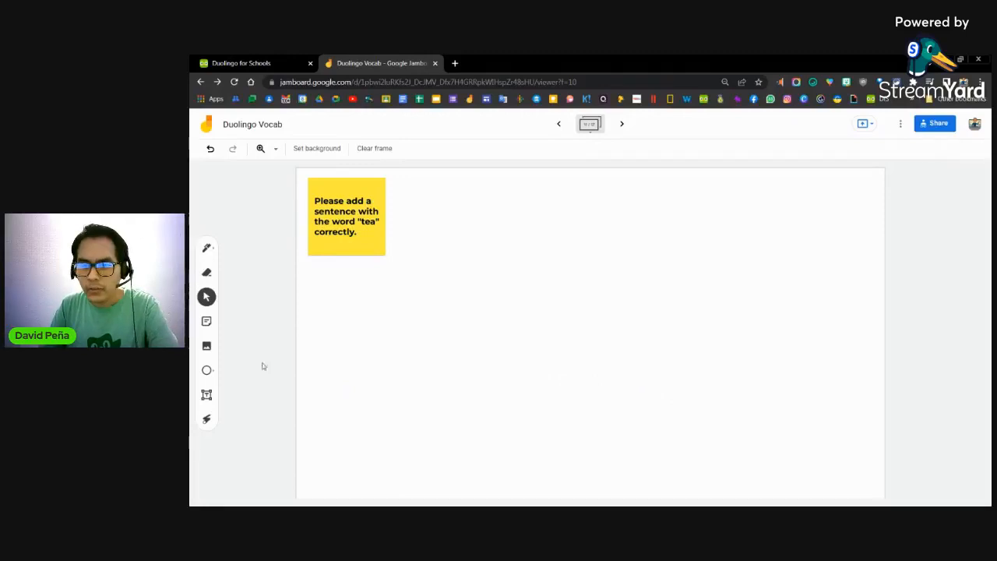
Step: Add a green sticky note reading "I don't like green tea." and place it to the right of the yellow note
{"action": "left_click", "coordinate": [206, 322]}
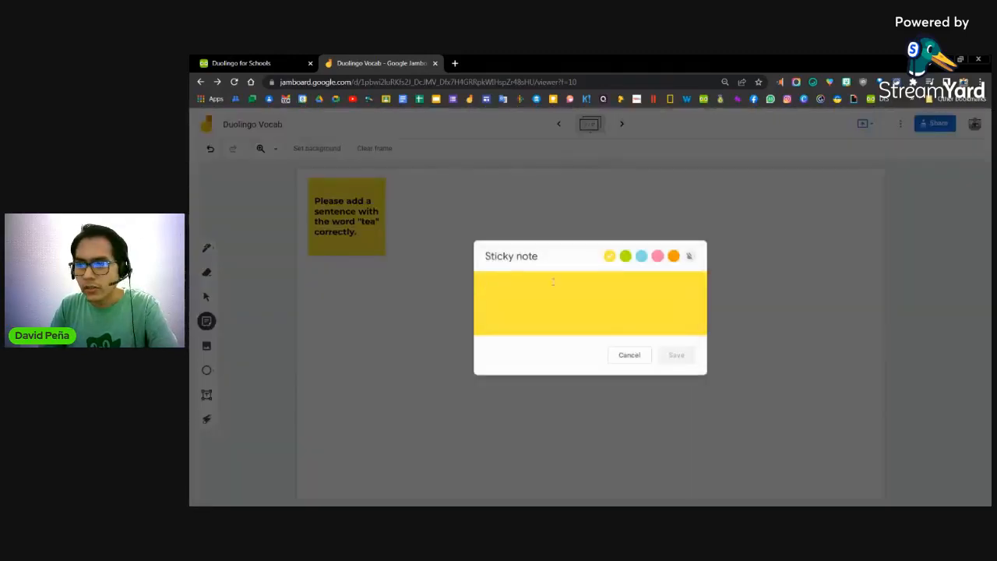
{"action": "left_click", "coordinate": [625, 257]}
{"action": "type", "text": "I l"}
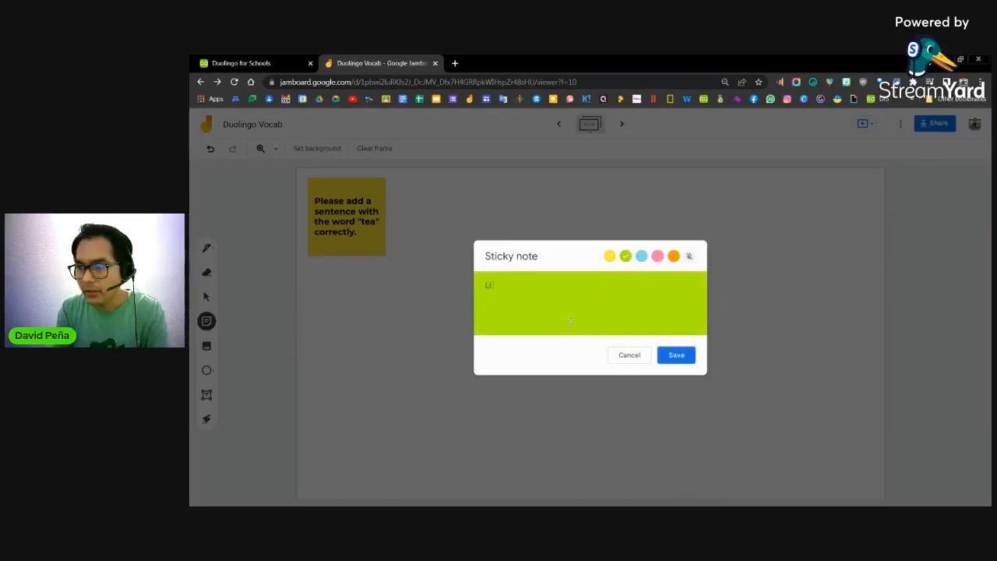
{"action": "key", "text": "BackSpace"}
{"action": "type", "text": "I don"}
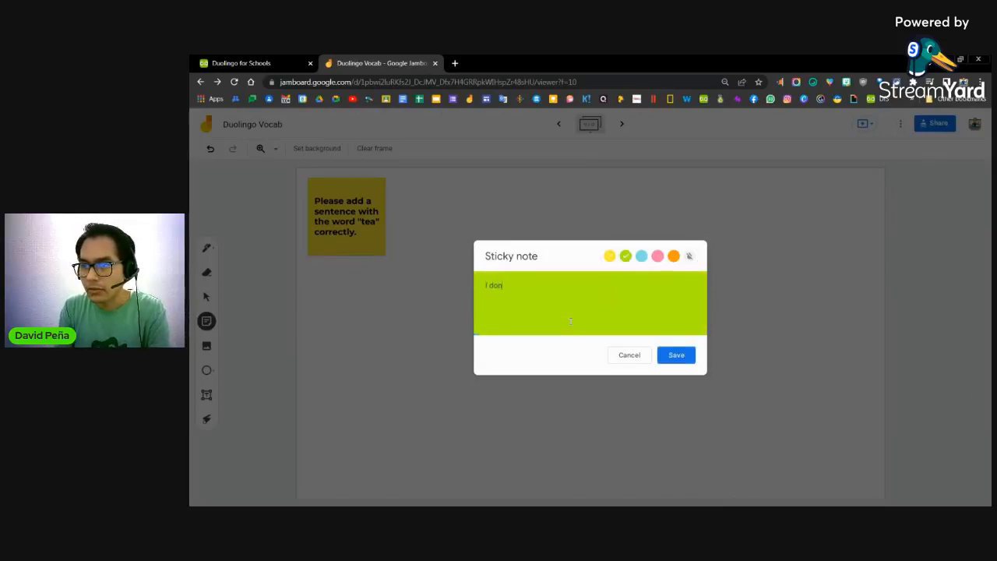
{"action": "type", "text": "'t like "}
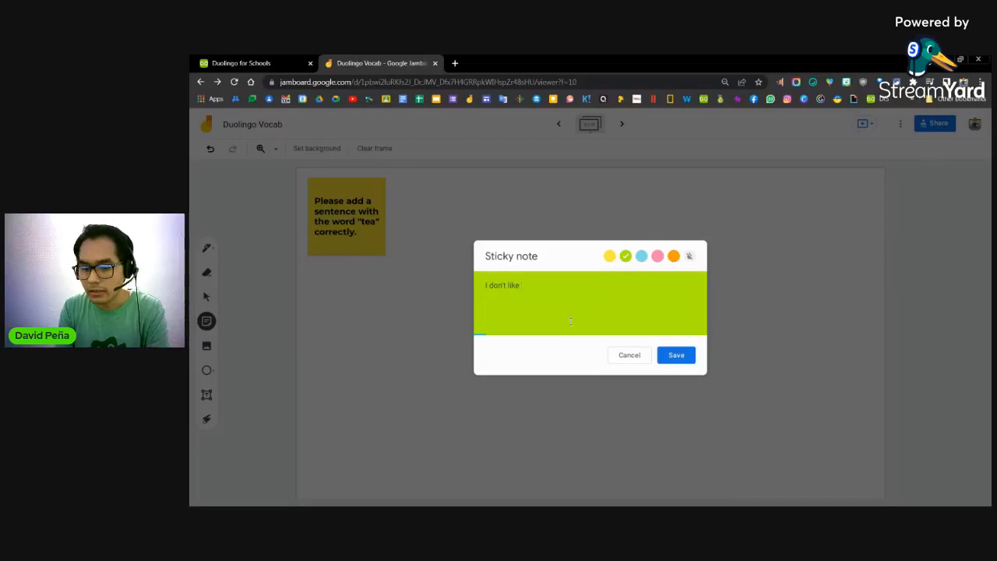
{"action": "type", "text": "green tean"}
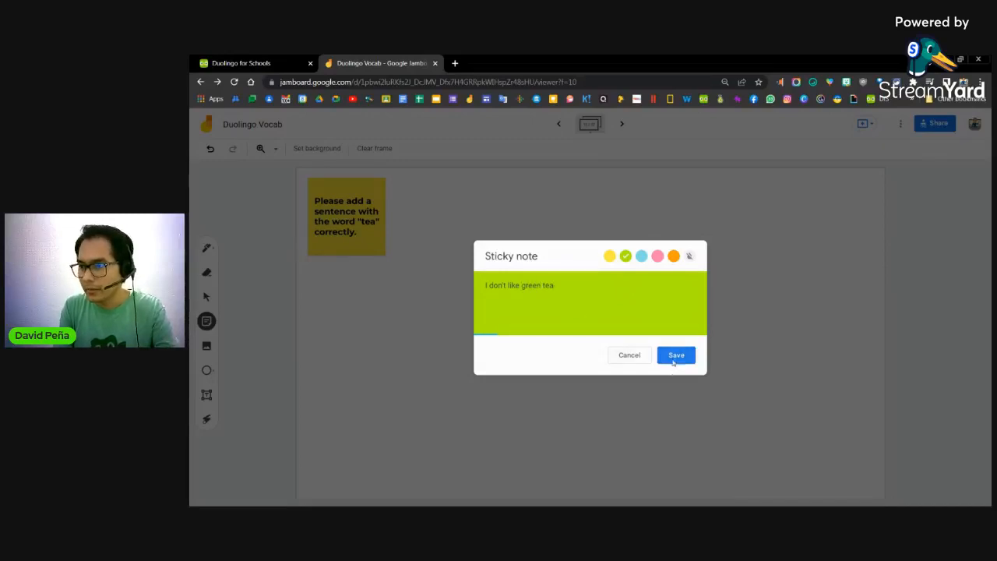
{"action": "left_click", "coordinate": [675, 355]}
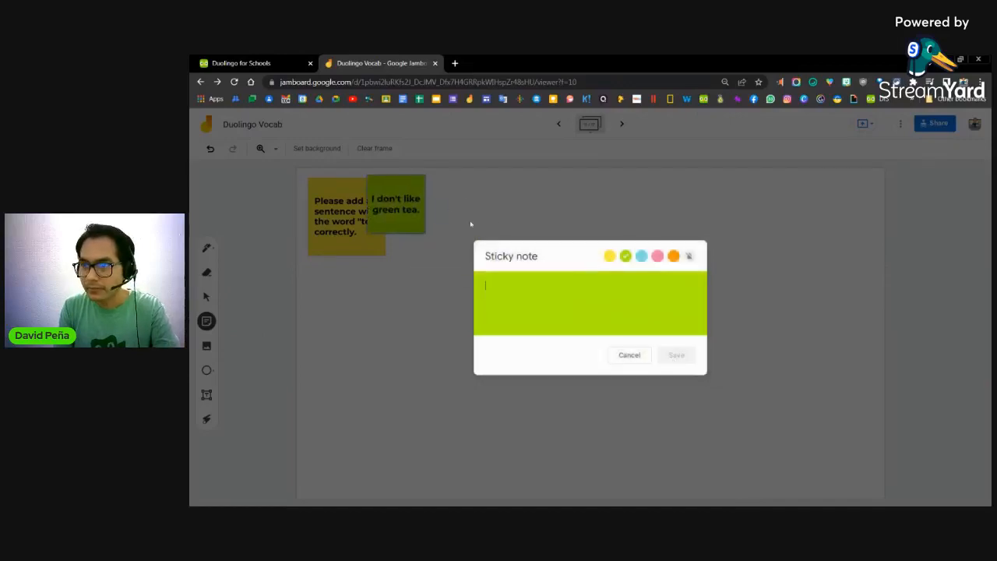
{"action": "left_click", "coordinate": [627, 355]}
{"action": "left_click_drag", "start_coordinate": [395, 212], "coordinate": [492, 242]}
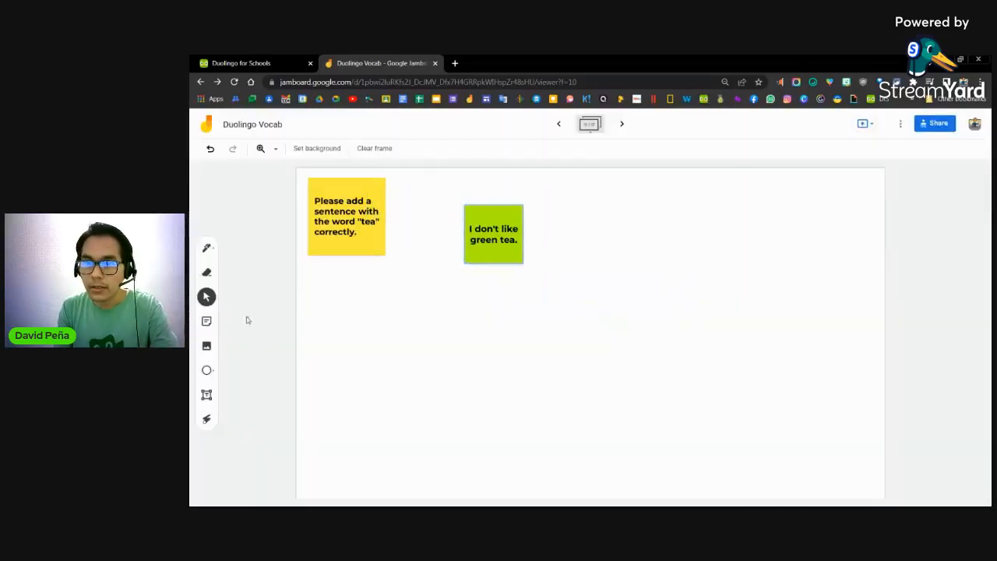
Step: Add a pink sticky note with a person's first name followed by "prefers Chai tea to lemon tea."
{"action": "left_click", "coordinate": [206, 321]}
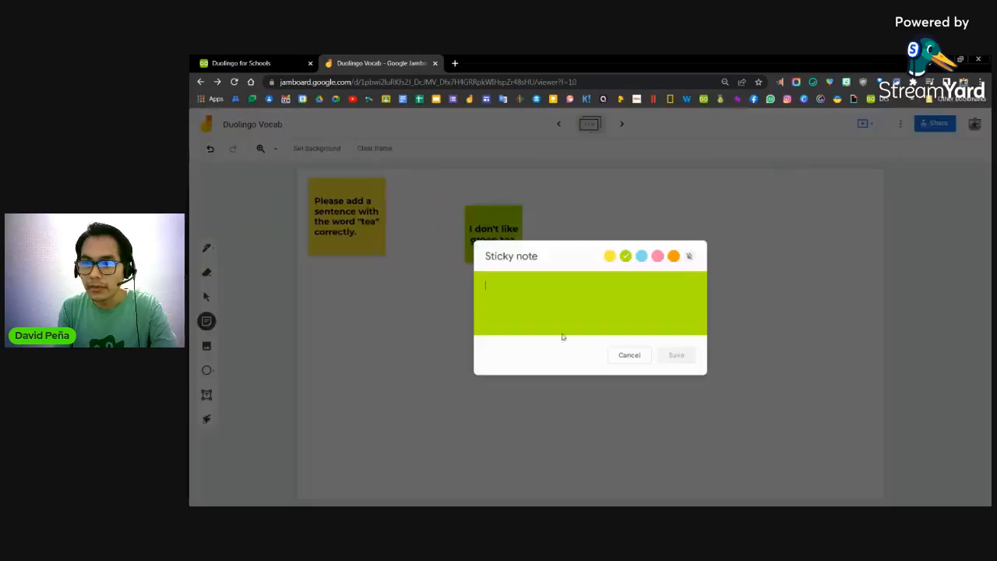
{"action": "left_click", "coordinate": [658, 255]}
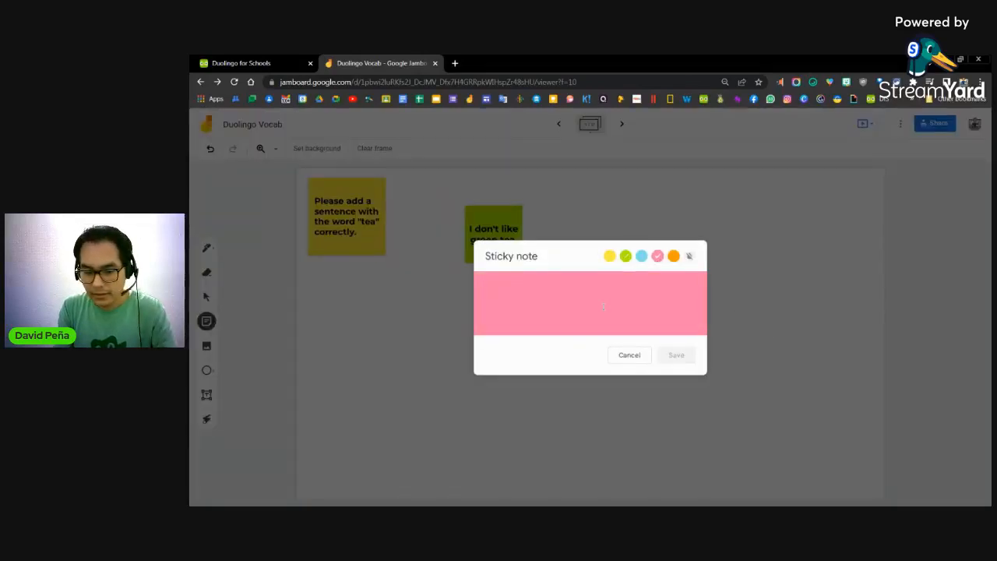
{"action": "type", "text": "Jazmin"}
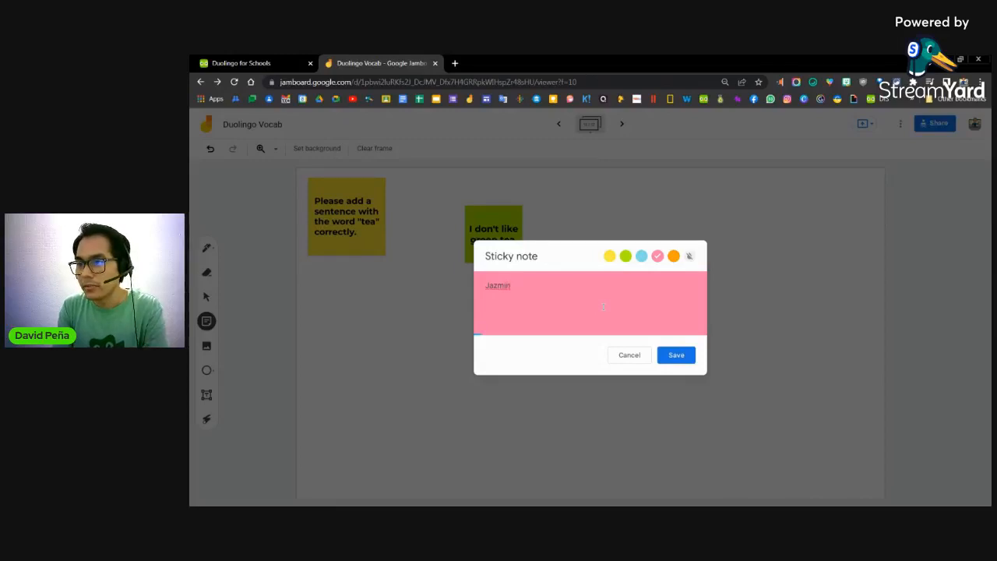
{"action": "type", "text": " prefer"}
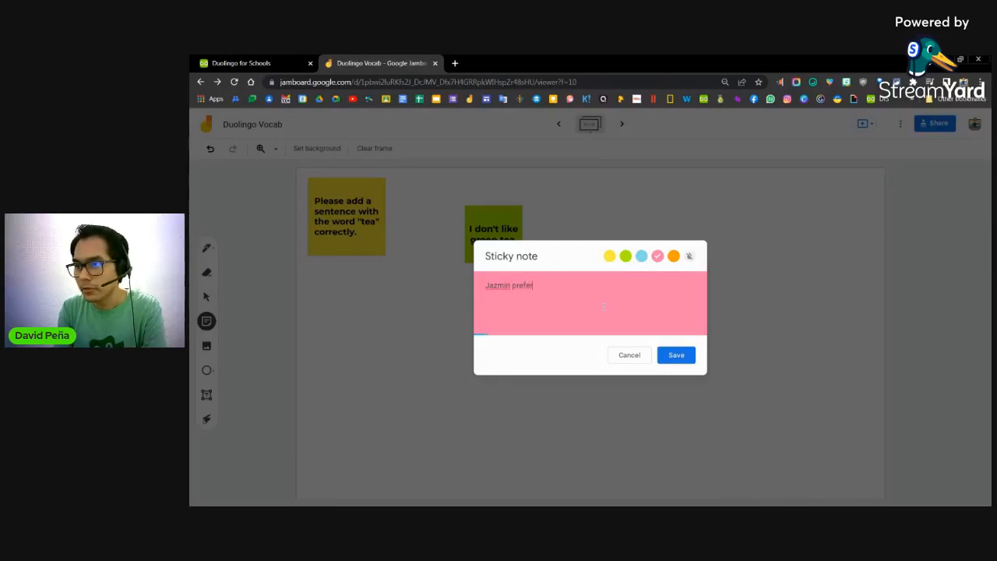
{"action": "type", "text": "s Chi"}
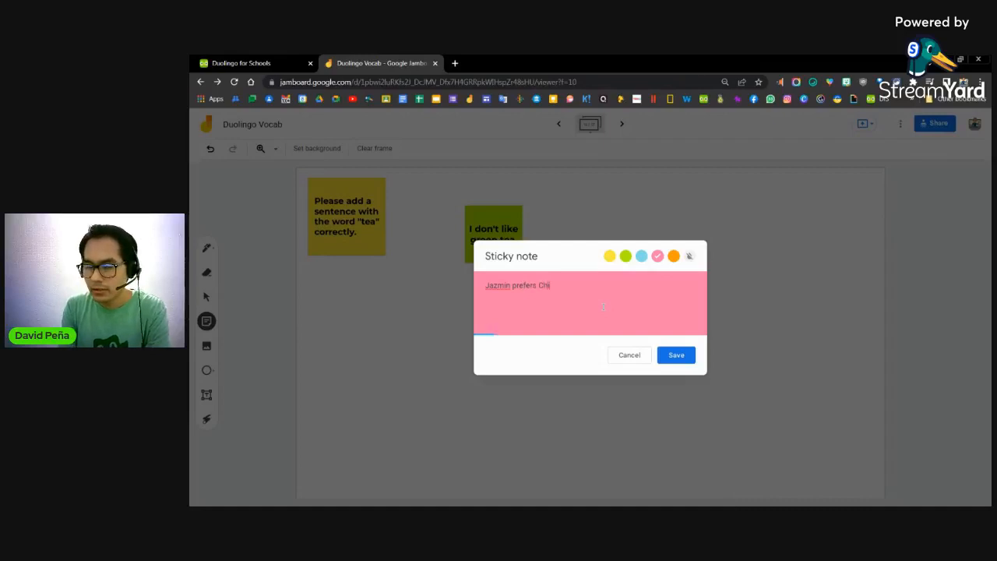
{"action": "key", "text": "BackSpace"}
{"action": "type", "text": "ai te"}
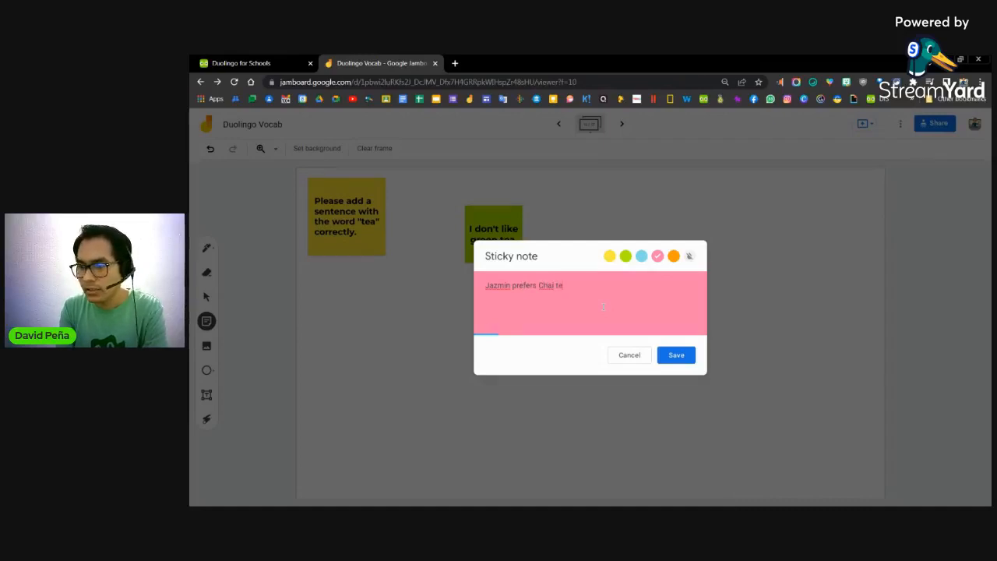
{"action": "type", "text": "a to"}
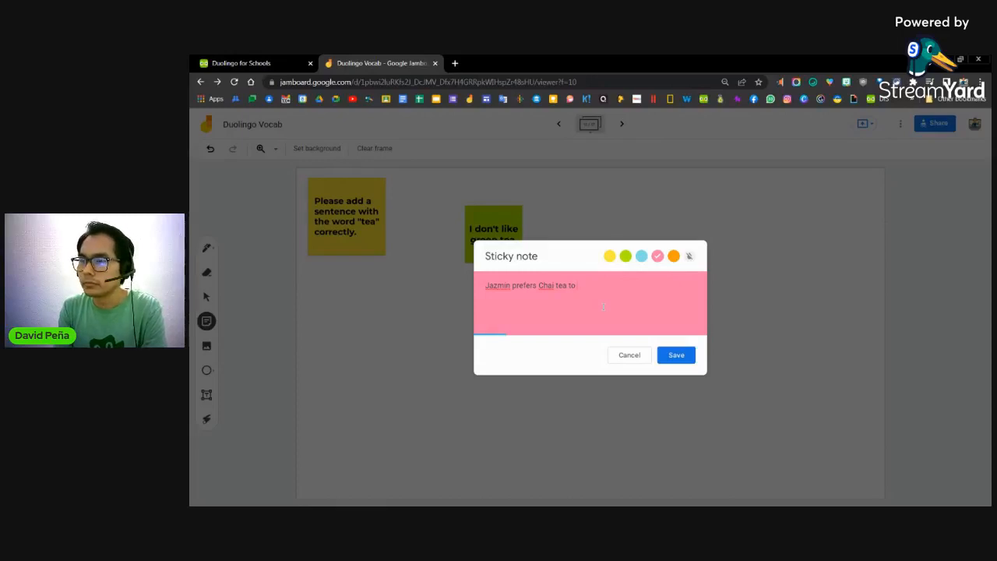
{"action": "type", "text": " lem"}
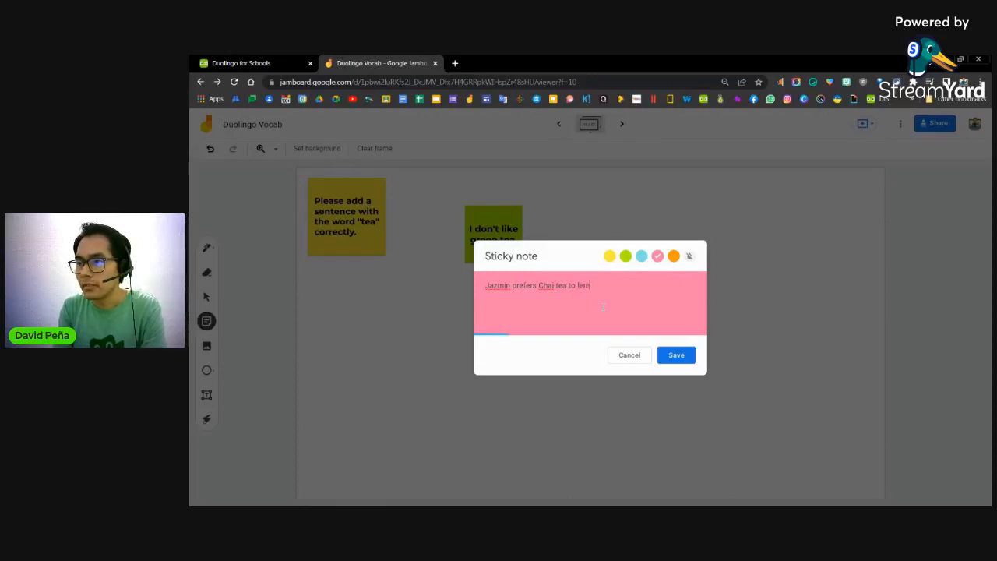
{"action": "type", "text": "on "}
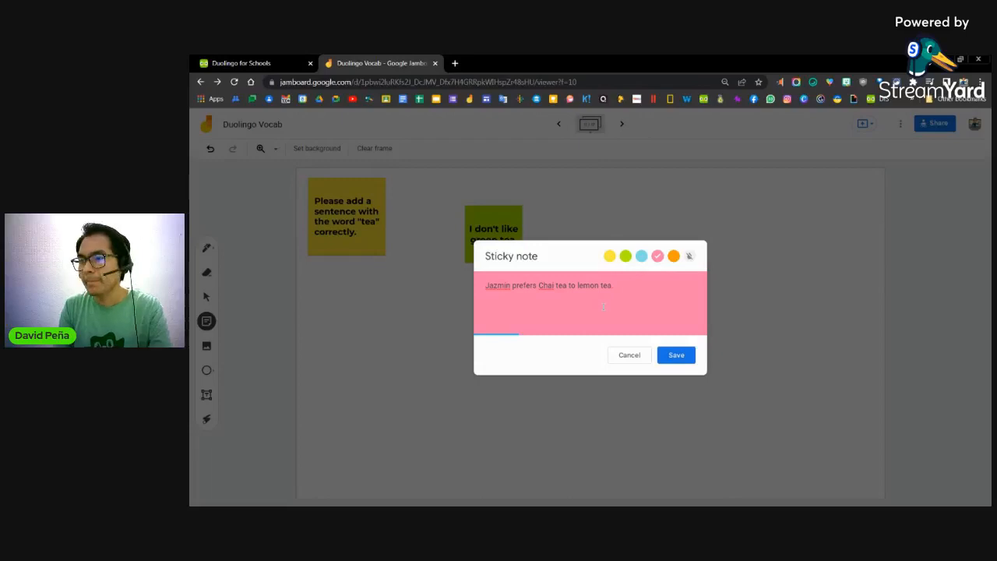
{"action": "type", "text": "tea."}
{"action": "left_click", "coordinate": [676, 354]}
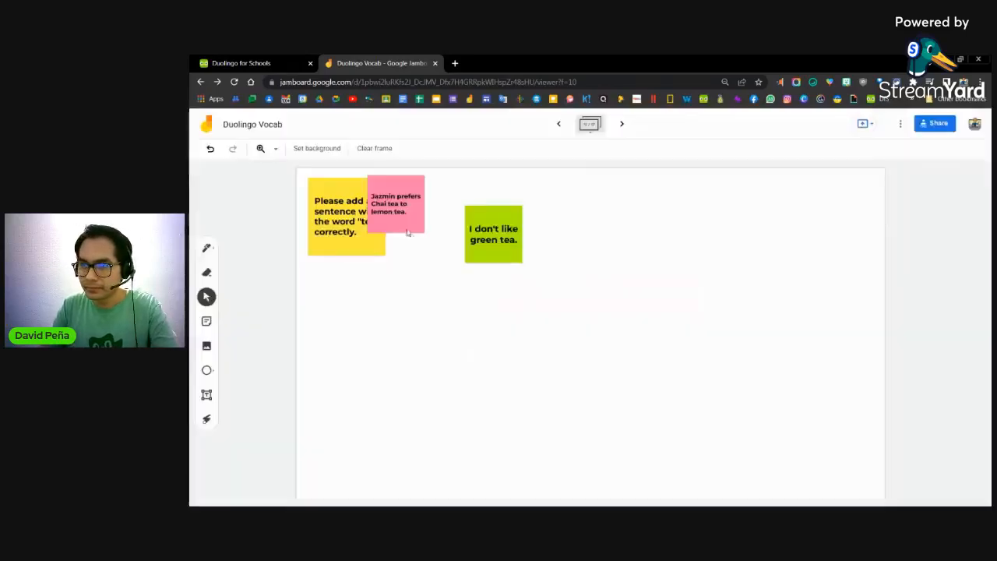
Step: Move the pink note clear of the yellow instruction note, over to the far right part of the frame
{"action": "left_click_drag", "start_coordinate": [398, 200], "coordinate": [576, 235]}
{"action": "left_click", "coordinate": [264, 315]}
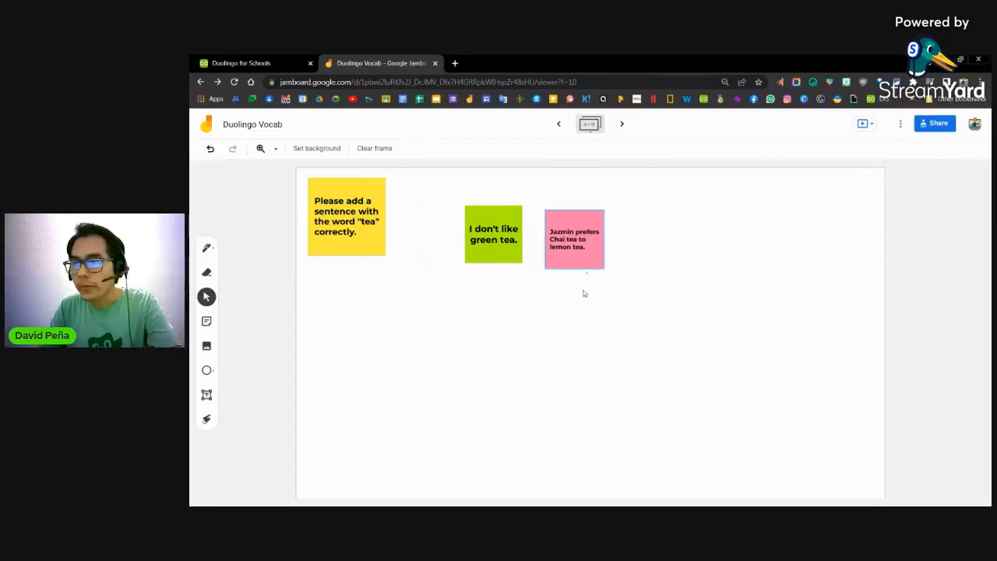
{"action": "left_click_drag", "start_coordinate": [584, 254], "coordinate": [791, 279]}
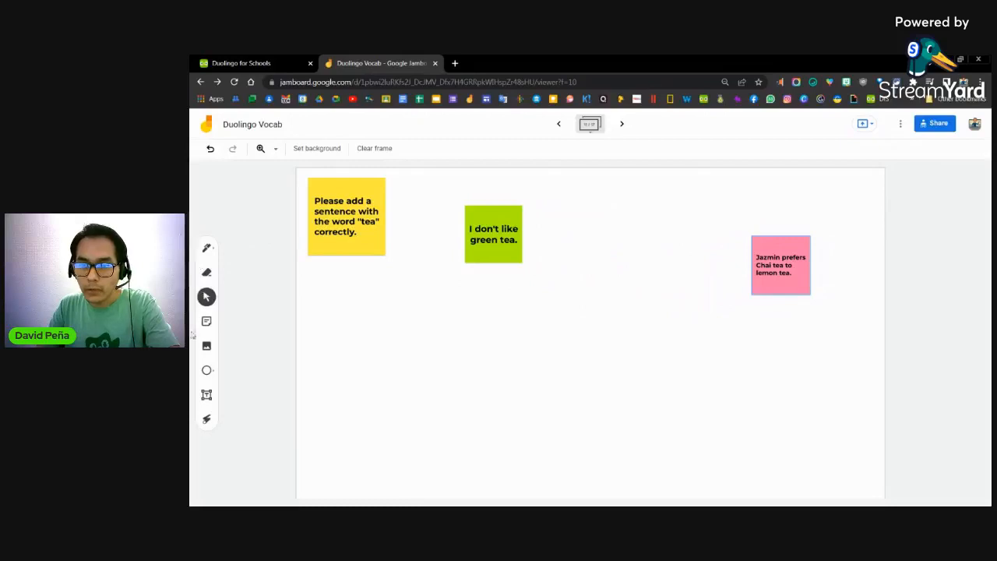
Step: With the blue Marker, draw three vertical divider lines and a horizontal header line to form three columns beside the yellow note
{"action": "left_click", "coordinate": [207, 248]}
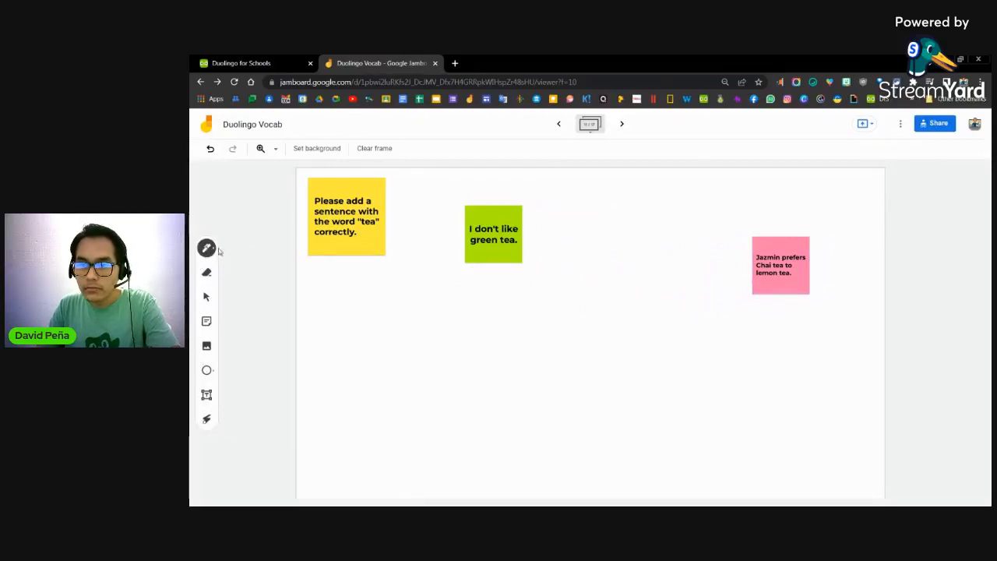
{"action": "left_click", "coordinate": [207, 248]}
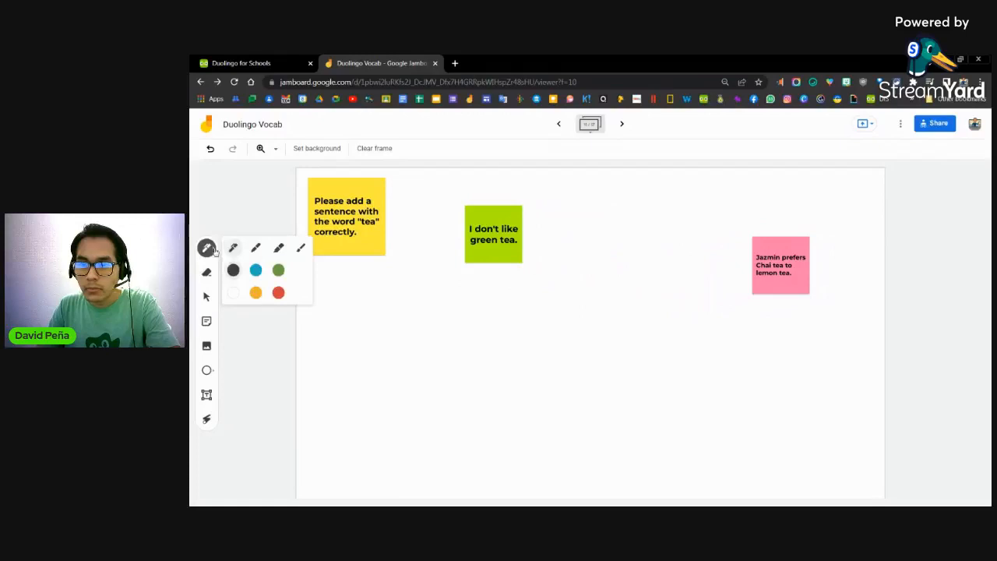
{"action": "left_click", "coordinate": [251, 268]}
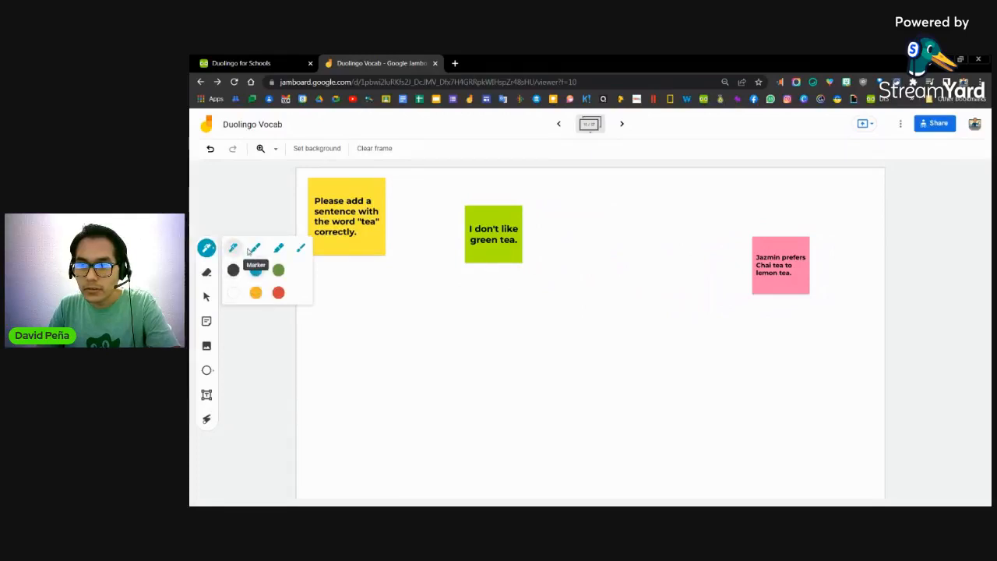
{"action": "left_click", "coordinate": [253, 249]}
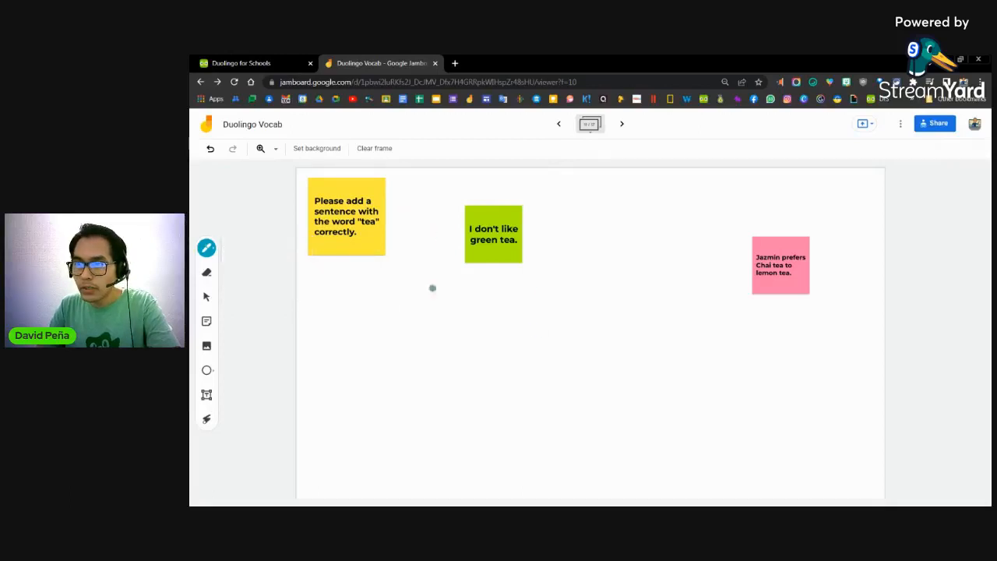
{"action": "left_click_drag", "start_coordinate": [434, 185], "coordinate": [434, 473]}
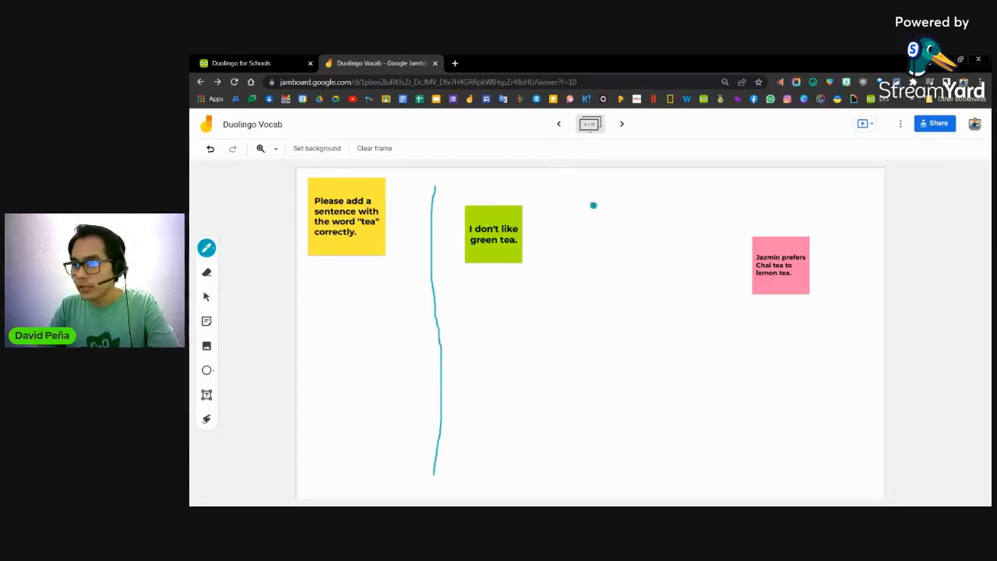
{"action": "left_click_drag", "start_coordinate": [592, 185], "coordinate": [607, 482]}
{"action": "mouse_move", "coordinate": [730, 186]}
{"action": "left_mouse_down"}
{"action": "mouse_move", "coordinate": [747, 432]}
{"action": "mouse_move", "coordinate": [741, 479]}
{"action": "left_mouse_up"}
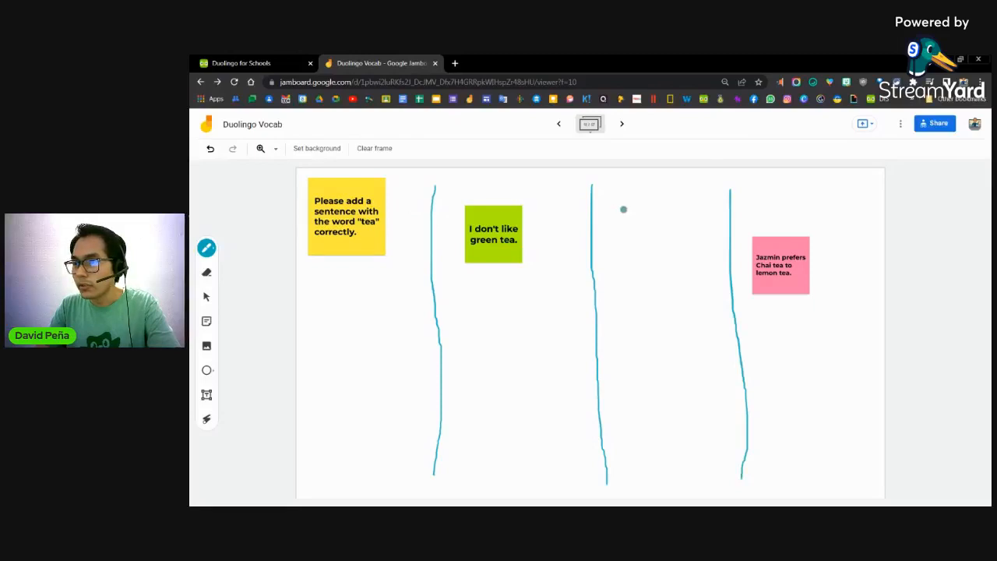
{"action": "left_click_drag", "start_coordinate": [425, 209], "coordinate": [877, 221]}
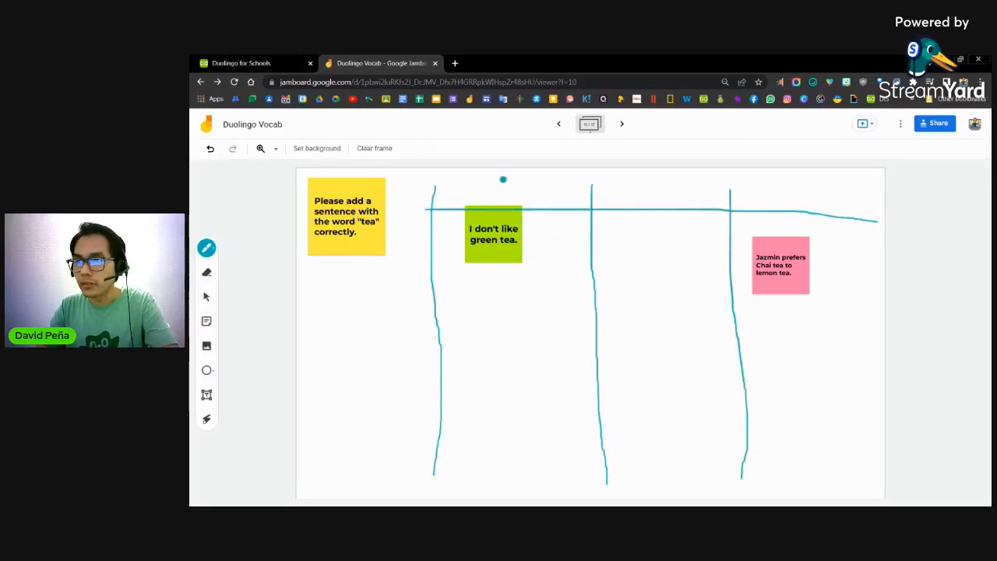
Step: Handwrite the column headings "+", "−" and "?" above the header line, one per column
{"action": "mouse_move", "coordinate": [505, 186]}
{"action": "left_mouse_down"}
{"action": "mouse_move", "coordinate": [511, 204]}
{"action": "mouse_move", "coordinate": [500, 188]}
{"action": "mouse_move", "coordinate": [510, 187]}
{"action": "left_mouse_up"}
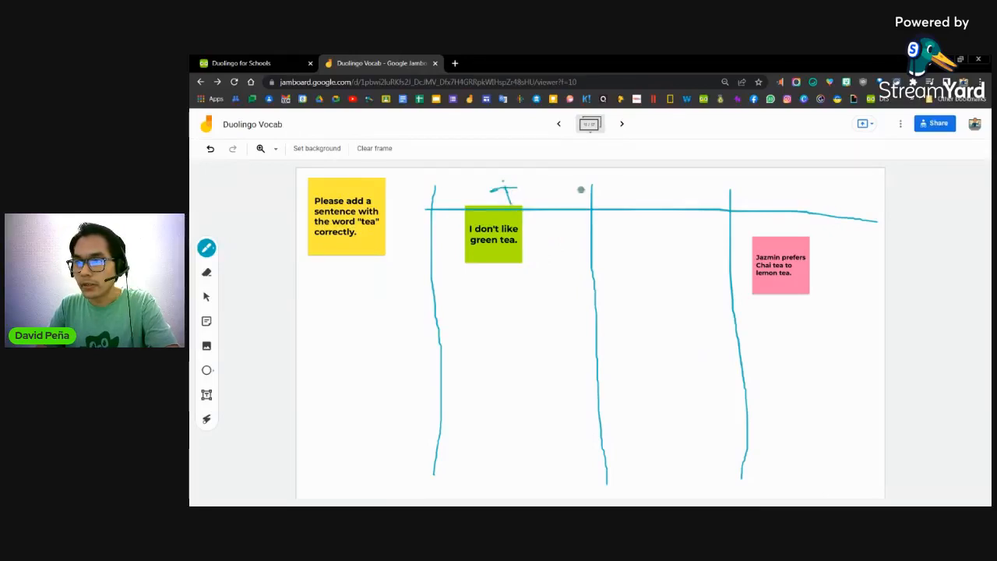
{"action": "left_click_drag", "start_coordinate": [646, 192], "coordinate": [673, 194]}
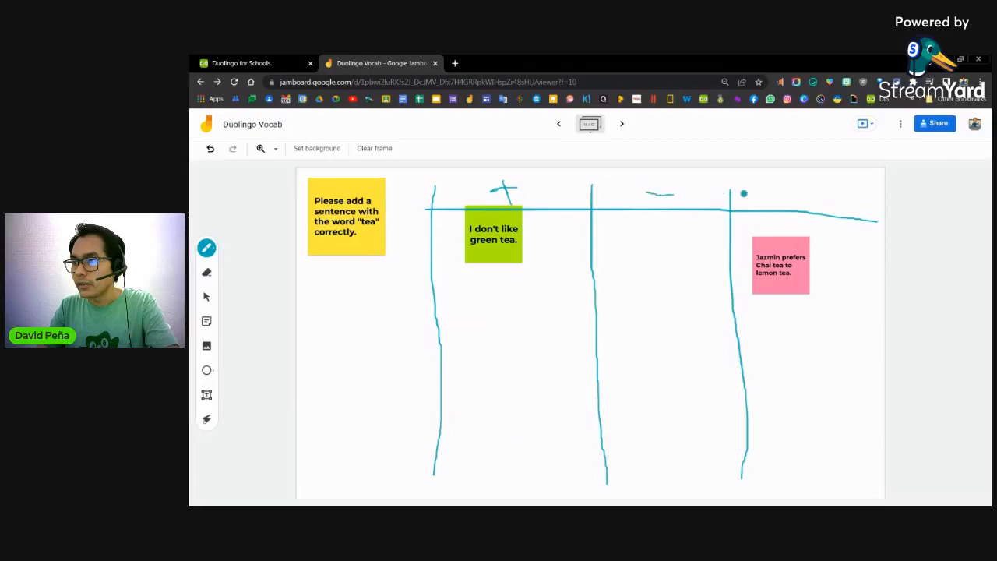
{"action": "mouse_move", "coordinate": [771, 184]}
{"action": "left_mouse_down"}
{"action": "mouse_move", "coordinate": [794, 169]}
{"action": "mouse_move", "coordinate": [795, 205]}
{"action": "left_mouse_up"}
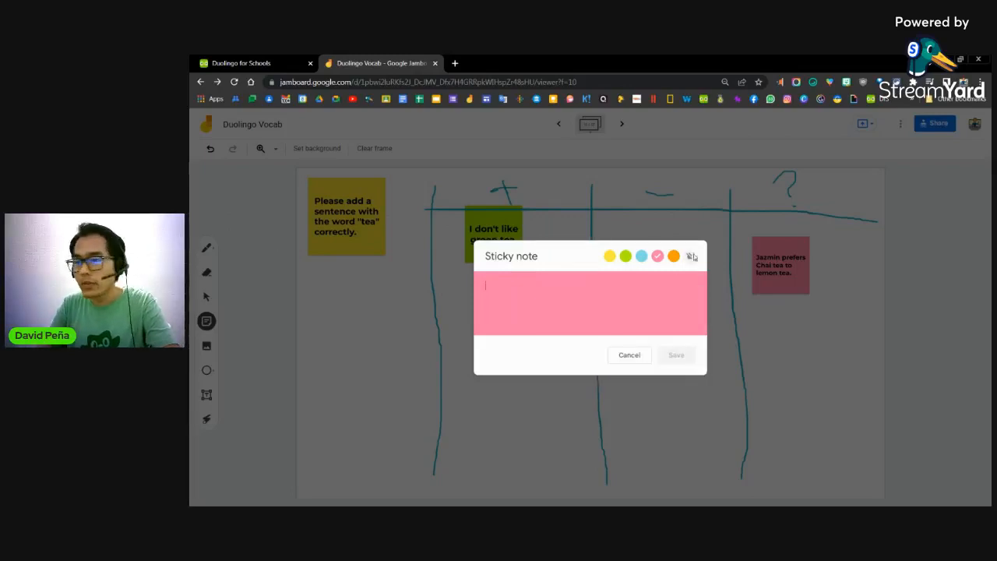
Step: Add a blue sticky note with a first name followed by "doesn't drink tea on Mondays." and place it in the "−" column
{"action": "left_click", "coordinate": [640, 258]}
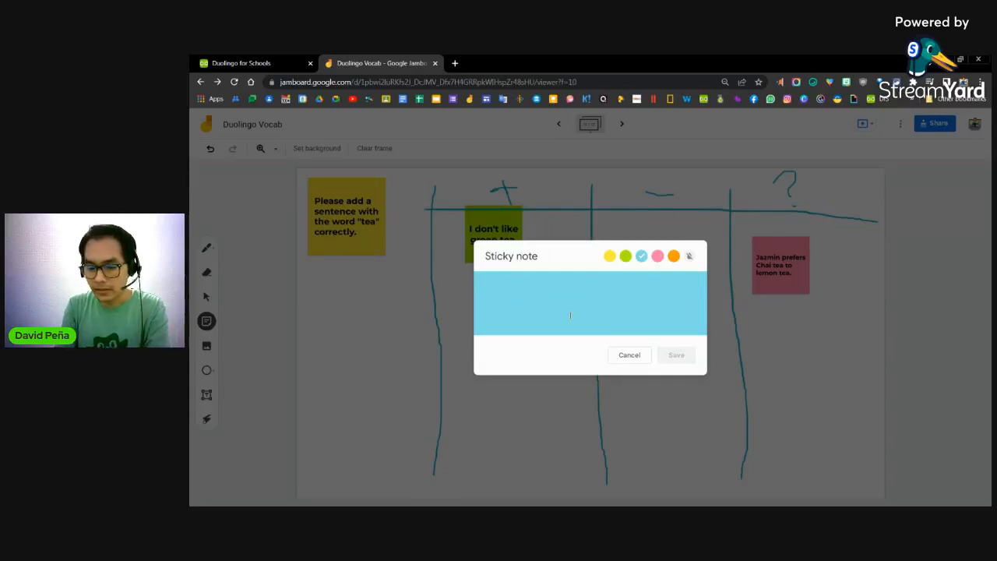
{"action": "type", "text": "Da"}
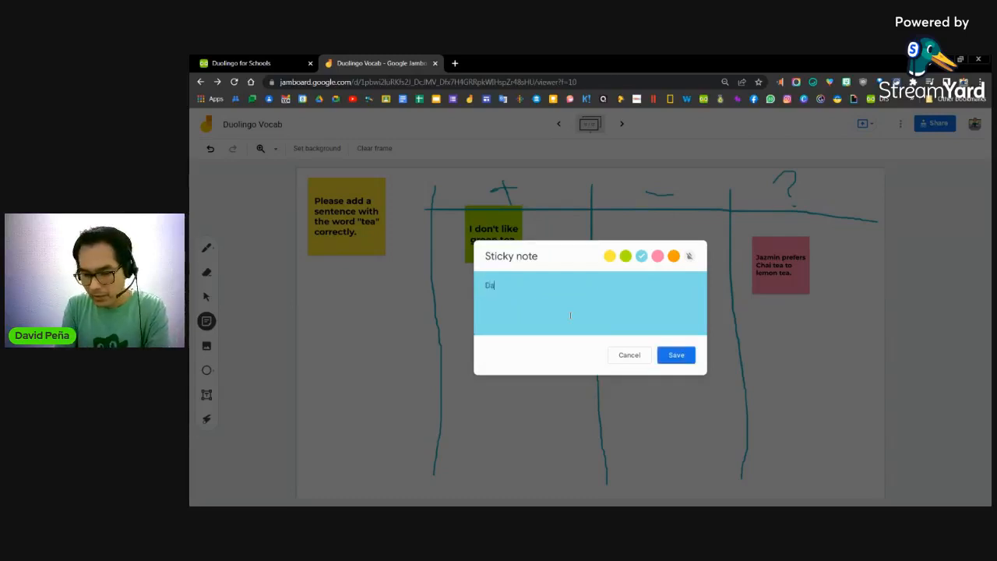
{"action": "type", "text": "niel do"}
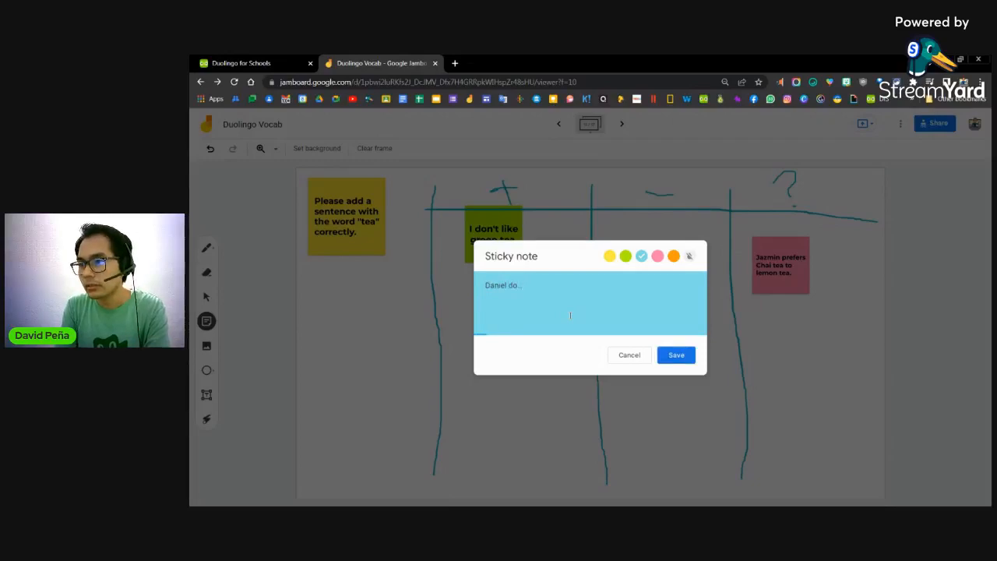
{"action": "type", "text": "en"}
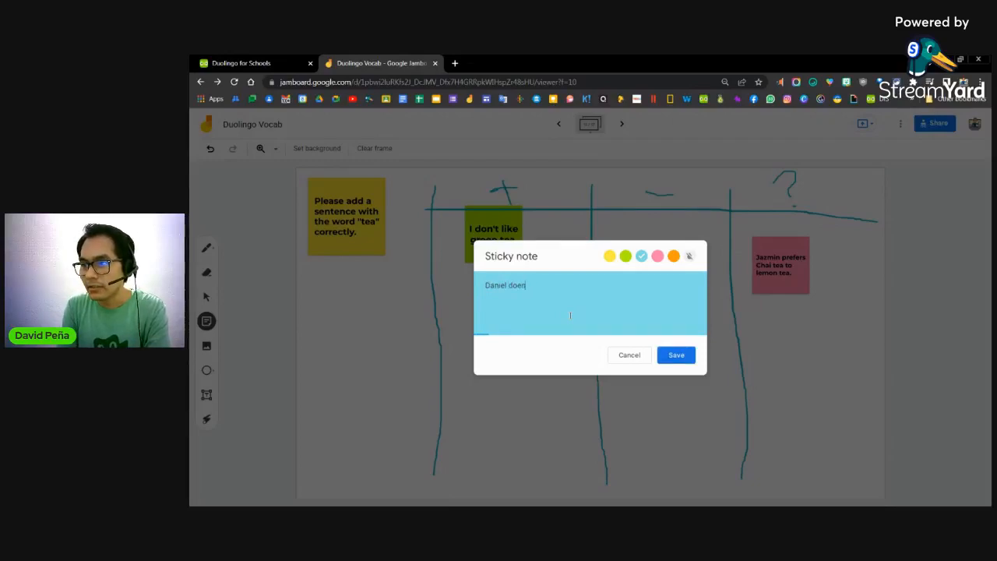
{"action": "key", "text": "BackSpace"}
{"action": "type", "text": "sn't d"}
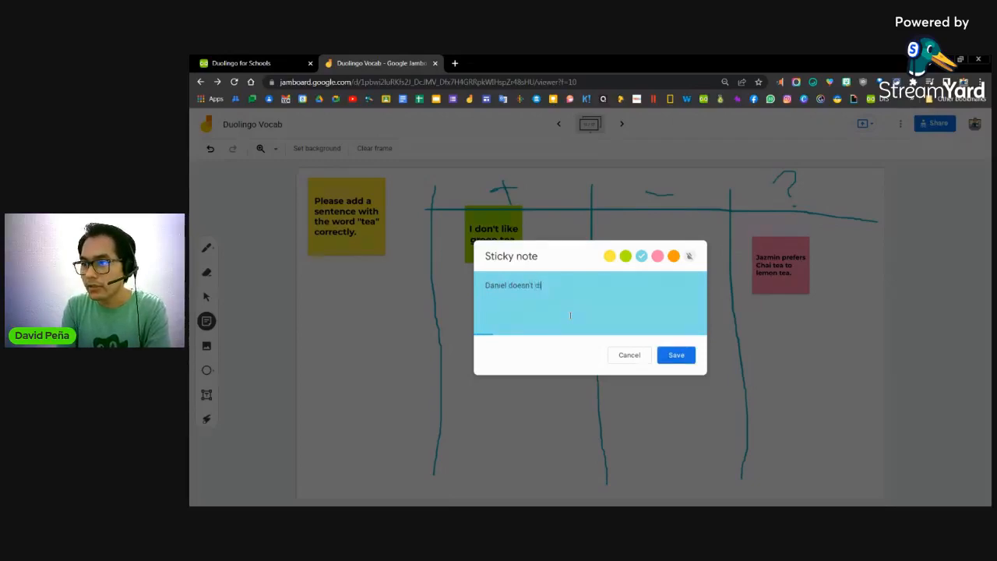
{"action": "type", "text": "rink tea"}
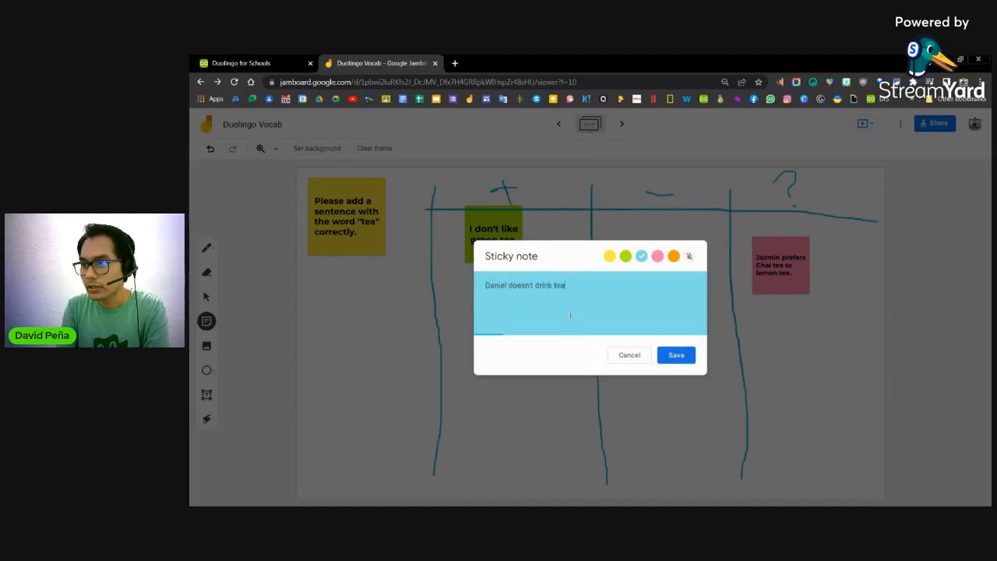
{"action": "type", "text": " on Mondays."}
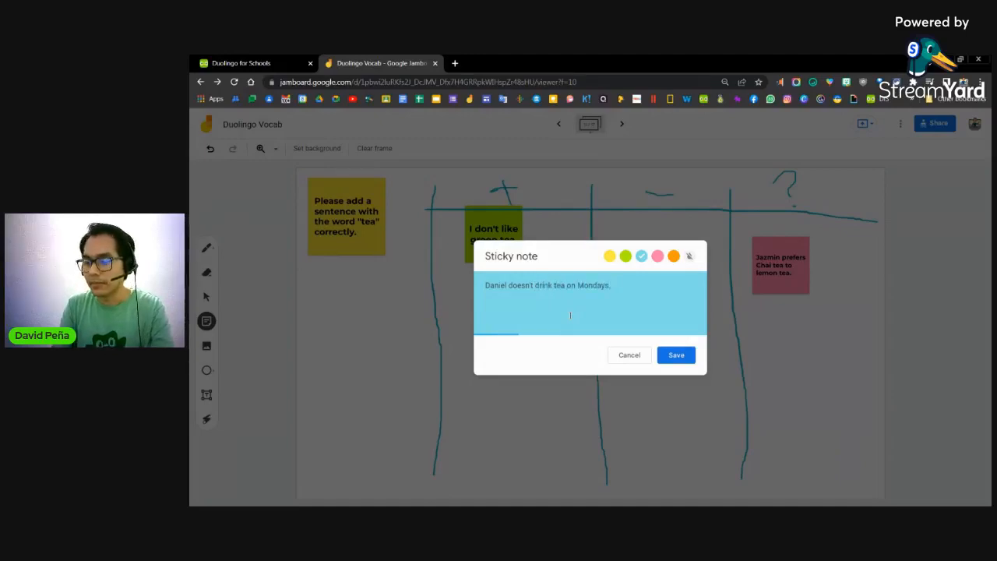
{"action": "left_click", "coordinate": [676, 355]}
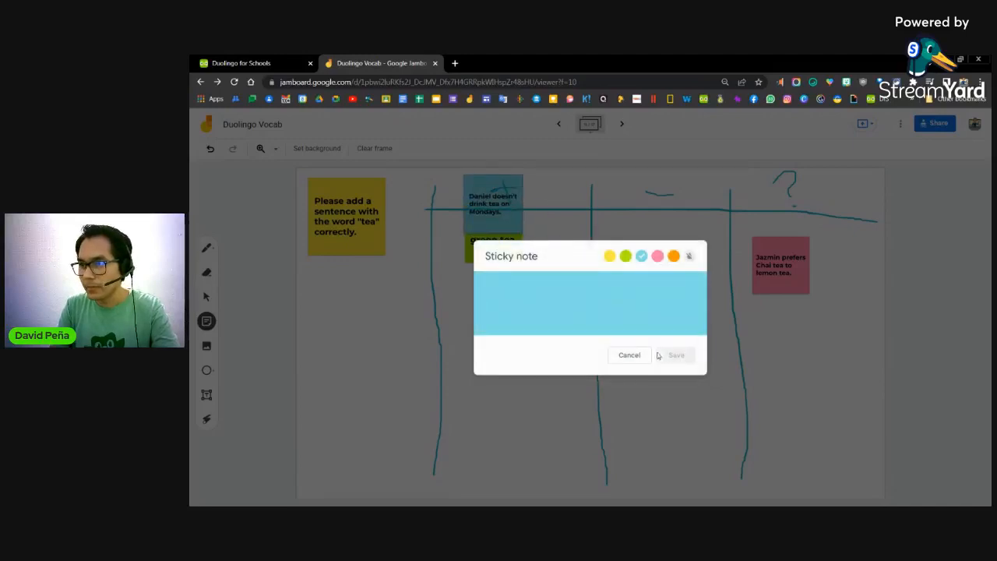
{"action": "left_click", "coordinate": [619, 355]}
{"action": "left_click_drag", "start_coordinate": [483, 204], "coordinate": [630, 255]}
{"action": "left_click", "coordinate": [743, 440]}
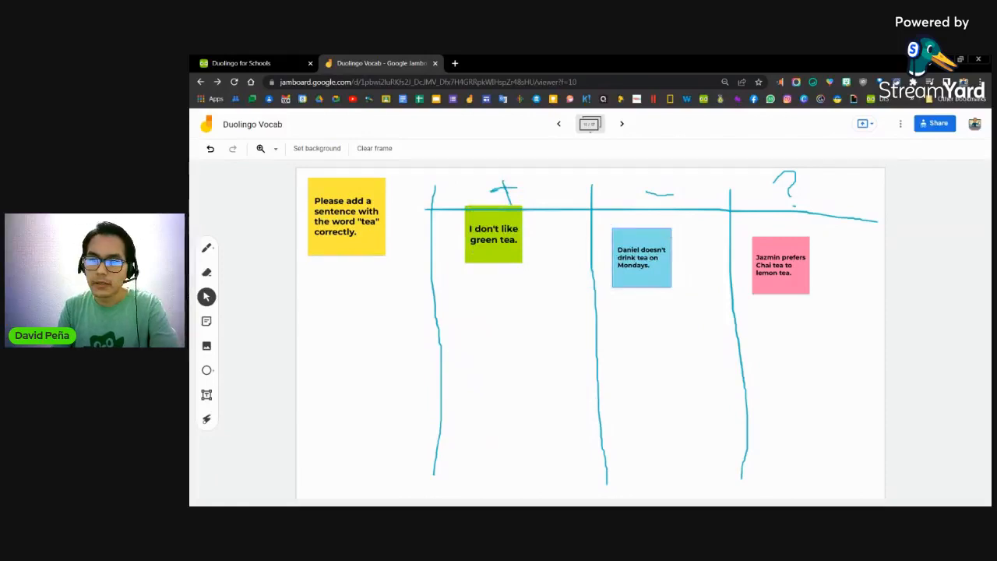
Step: Add an orange sticky note reading "Did the cat drink your tea last night?" and place it in the "?" column below the pink note
{"action": "left_click", "coordinate": [206, 322]}
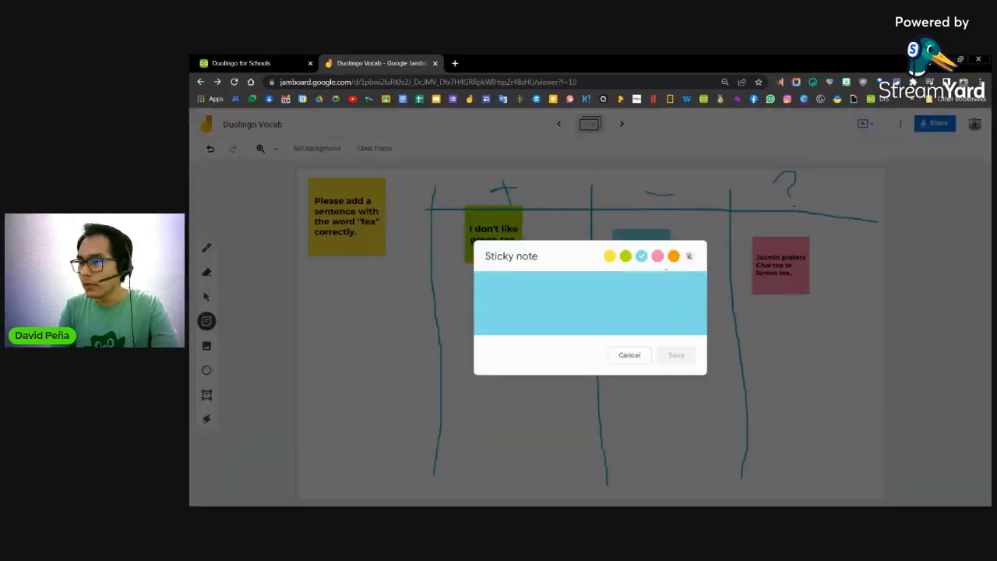
{"action": "left_click", "coordinate": [673, 255]}
{"action": "left_click", "coordinate": [571, 303]}
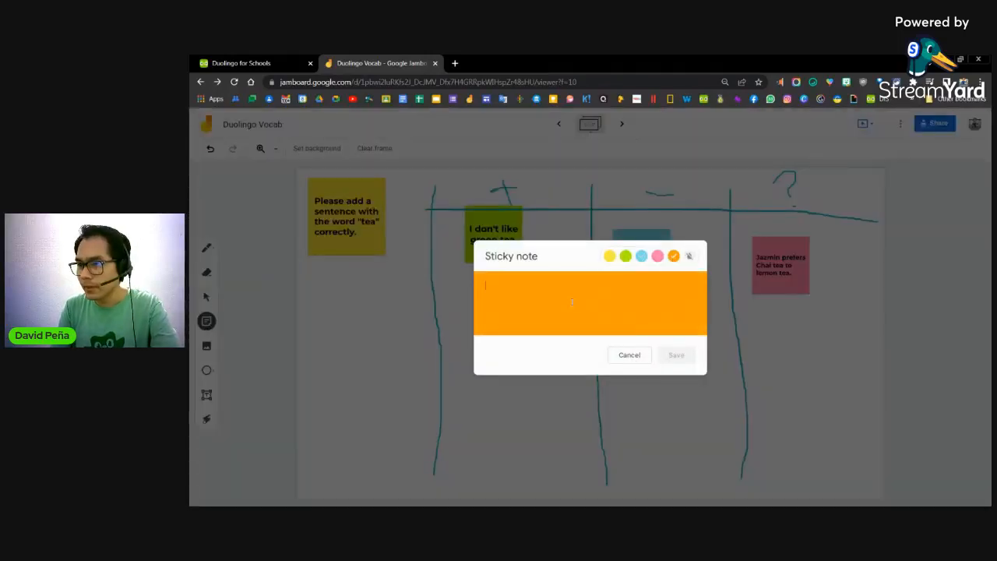
{"action": "type", "text": "I"}
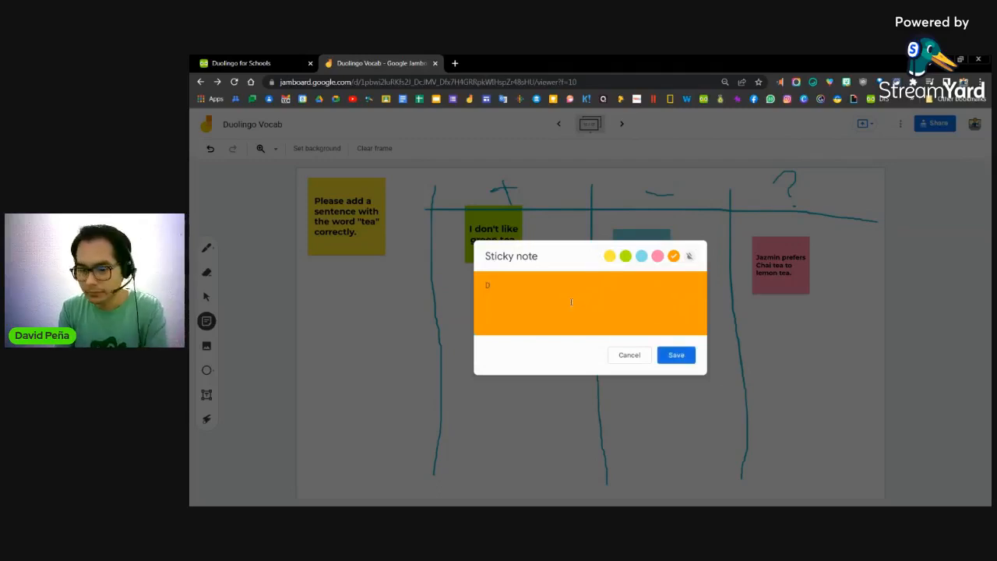
{"action": "key", "text": "BackSpace"}
{"action": "type", "text": "Did"}
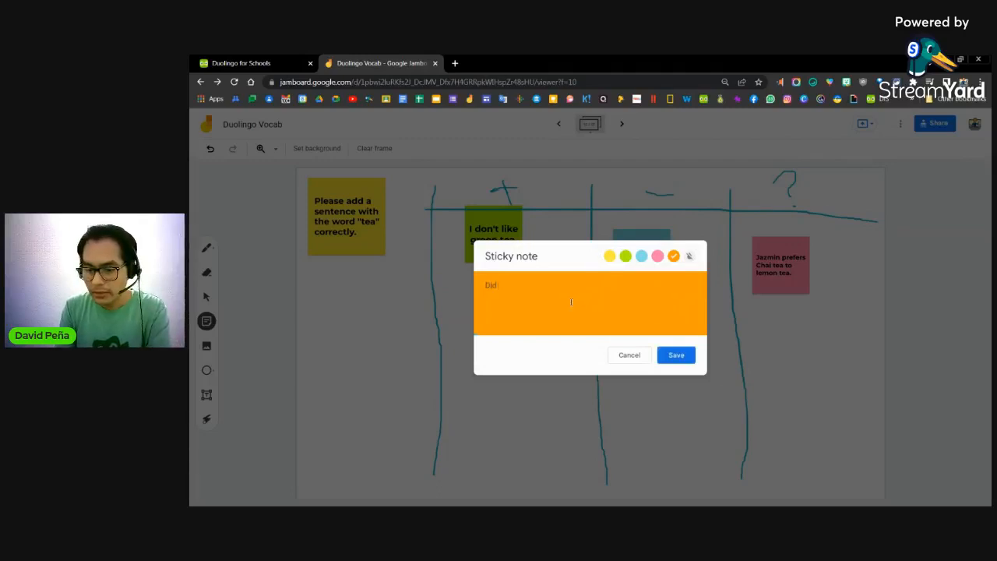
{"action": "type", "text": " the cat"}
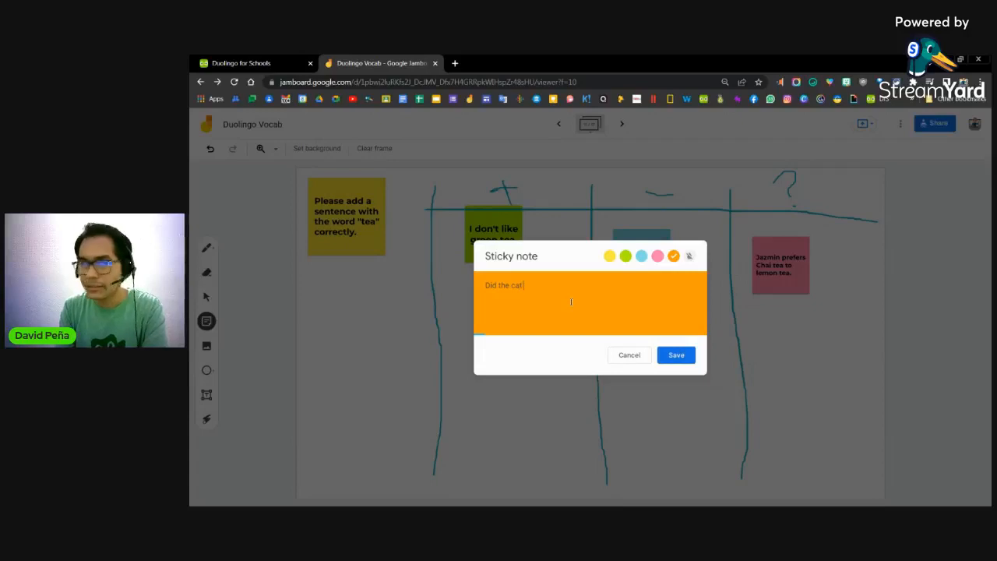
{"action": "type", "text": " drink "}
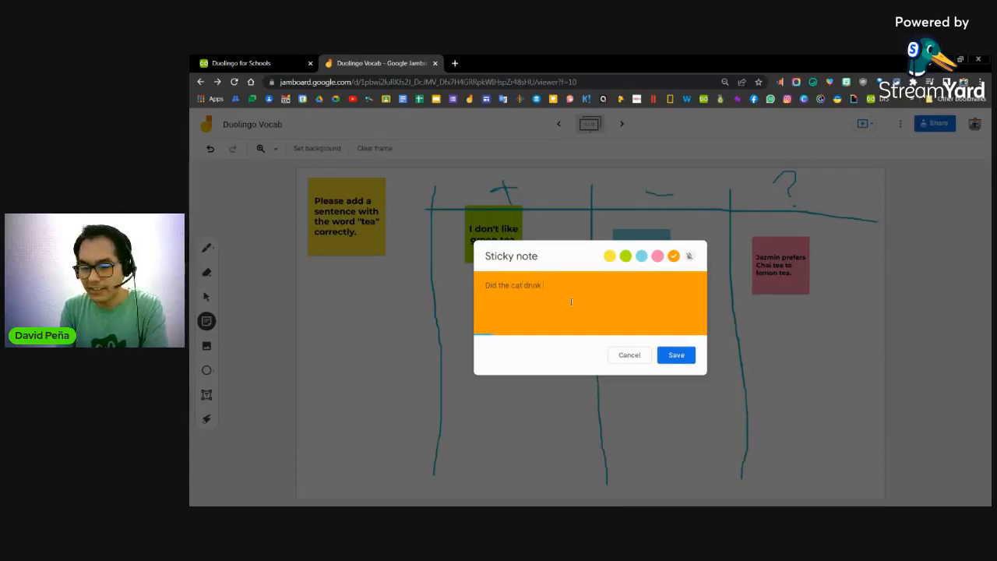
{"action": "type", "text": "your tea last night"}
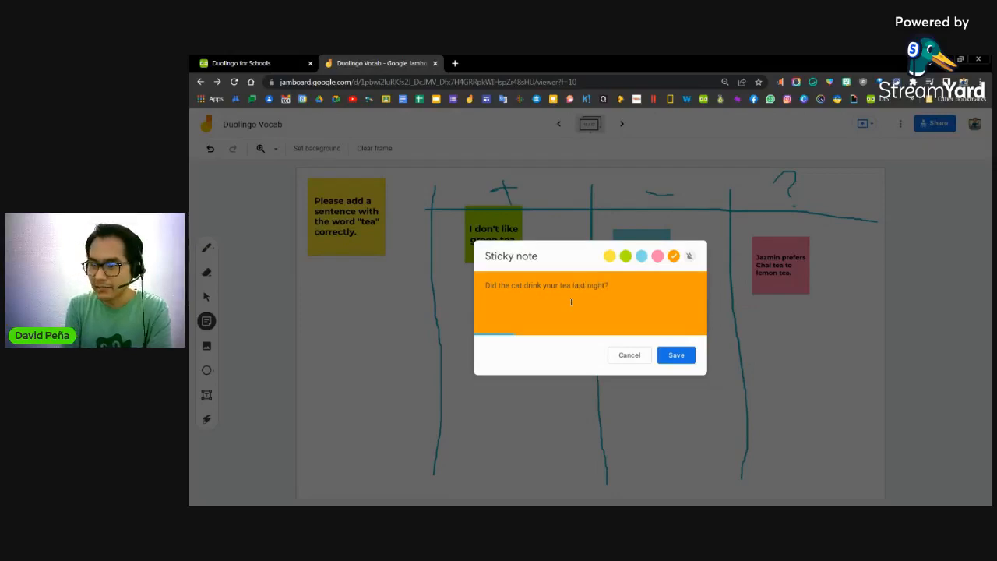
{"action": "type", "text": "?"}
{"action": "left_click", "coordinate": [672, 355]}
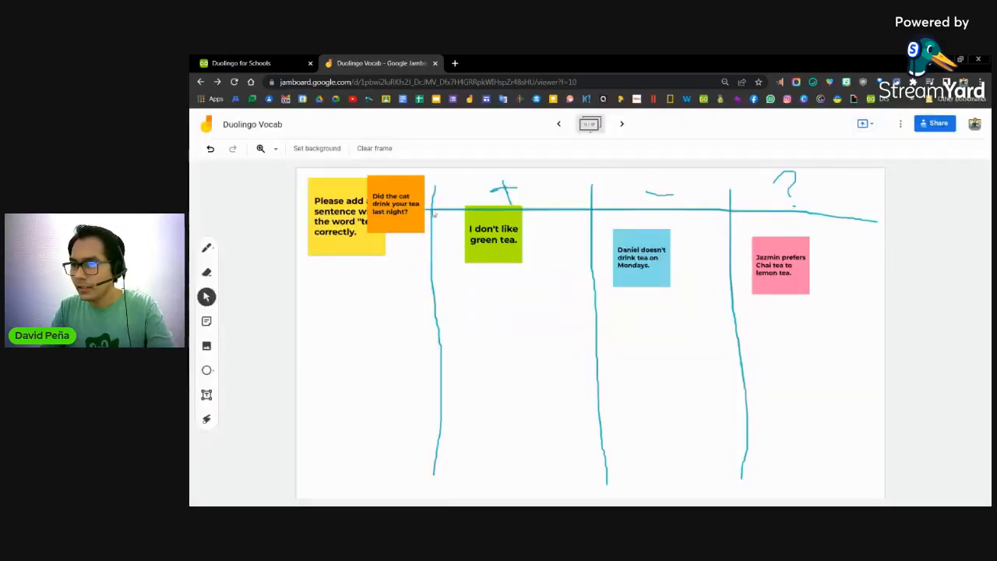
{"action": "left_click_drag", "start_coordinate": [386, 204], "coordinate": [784, 334]}
{"action": "left_click", "coordinate": [779, 300]}
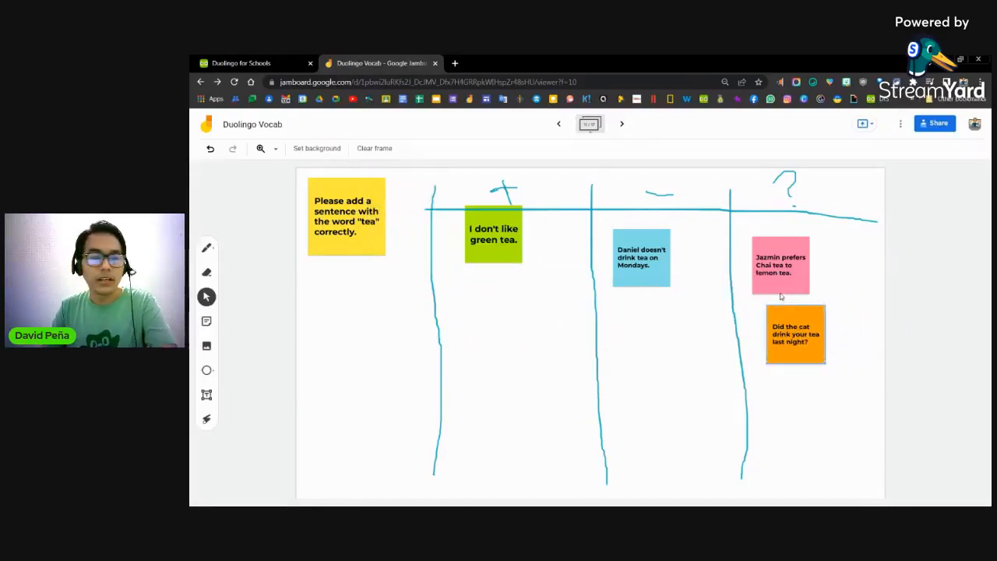